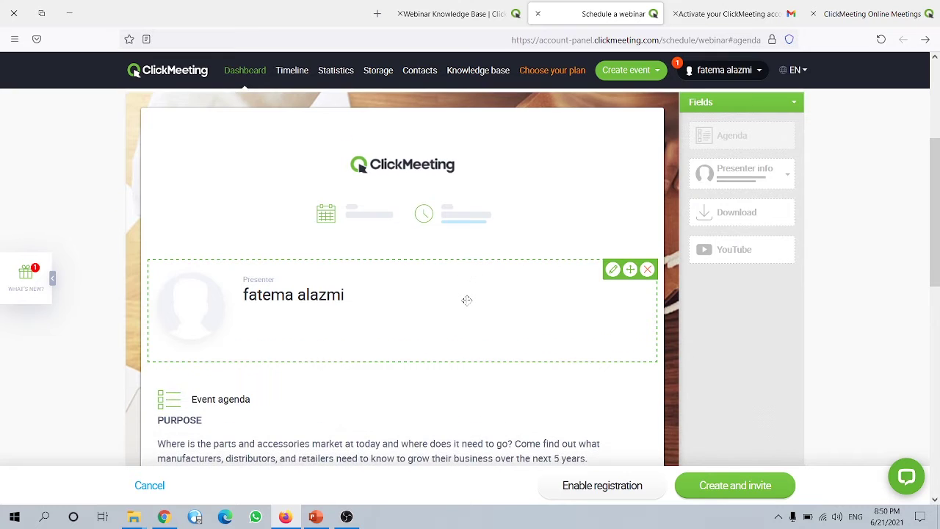
# - Examine the webinar's registration settings and the form fields offered to attendees
pyautogui.scroll(2, 466, 302)
pyautogui.scroll(1, 466, 306)
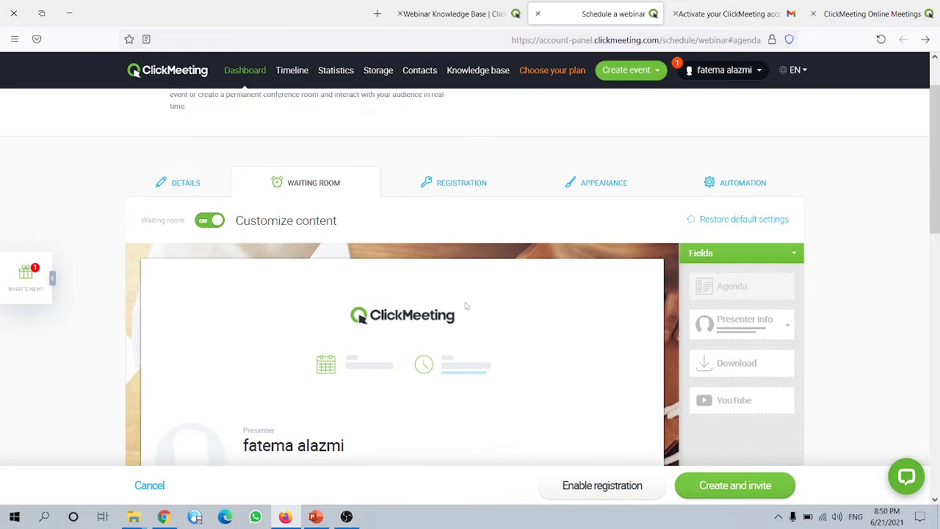
pyautogui.click(463, 185)
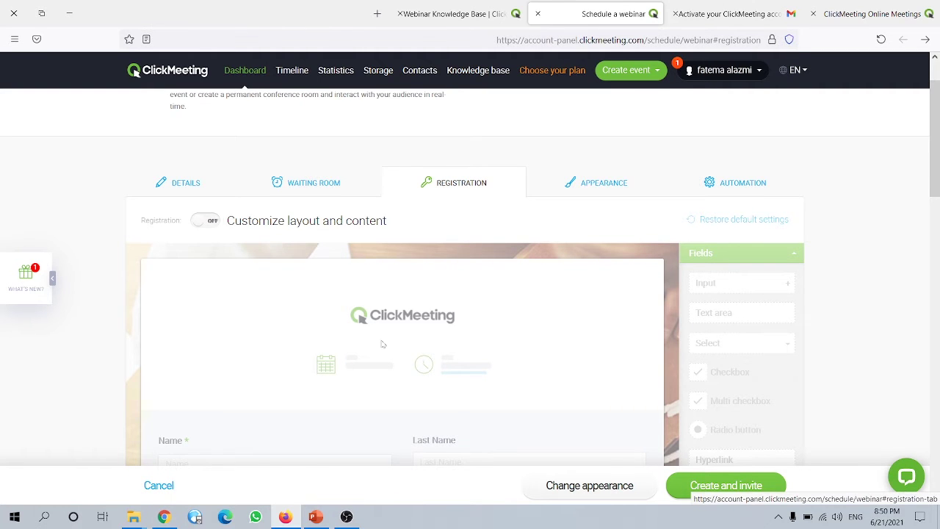
pyautogui.scroll(-3, 382, 344)
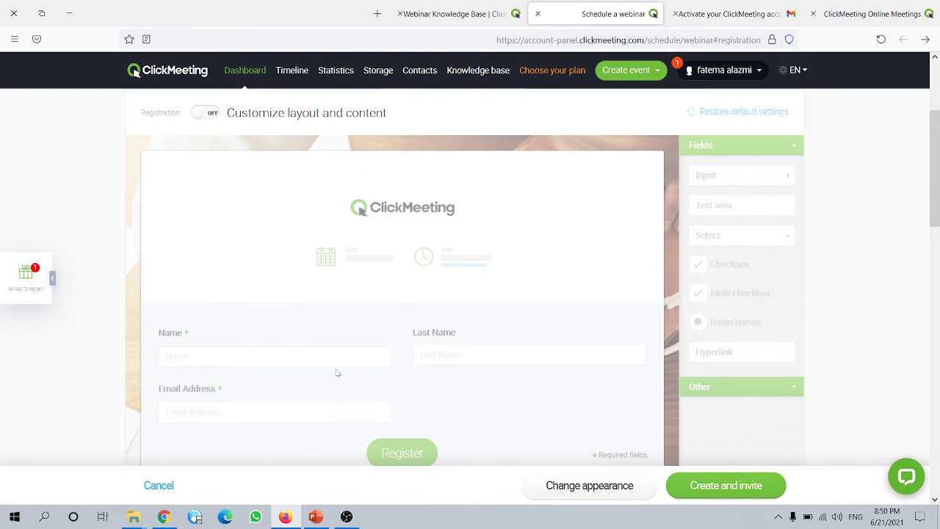
pyautogui.scroll(3, 345, 369)
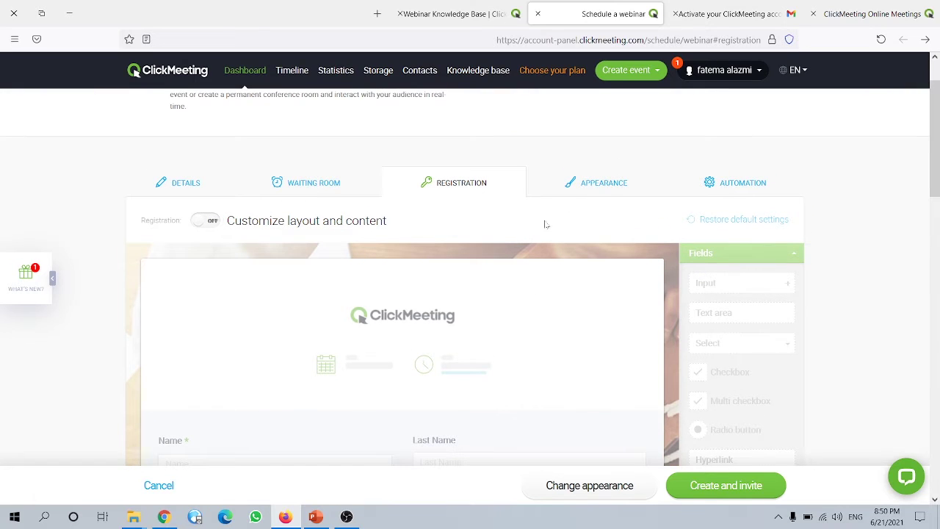
# - Change the main color in the webinar's appearance settings to a shade of blue
pyautogui.click(598, 188)
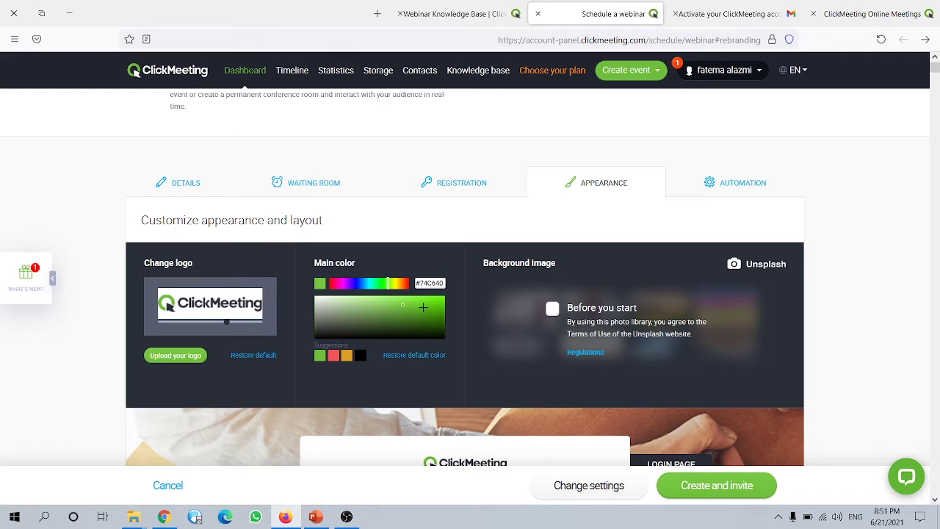
pyautogui.moveTo(387, 284); pyautogui.dragTo(366, 284)
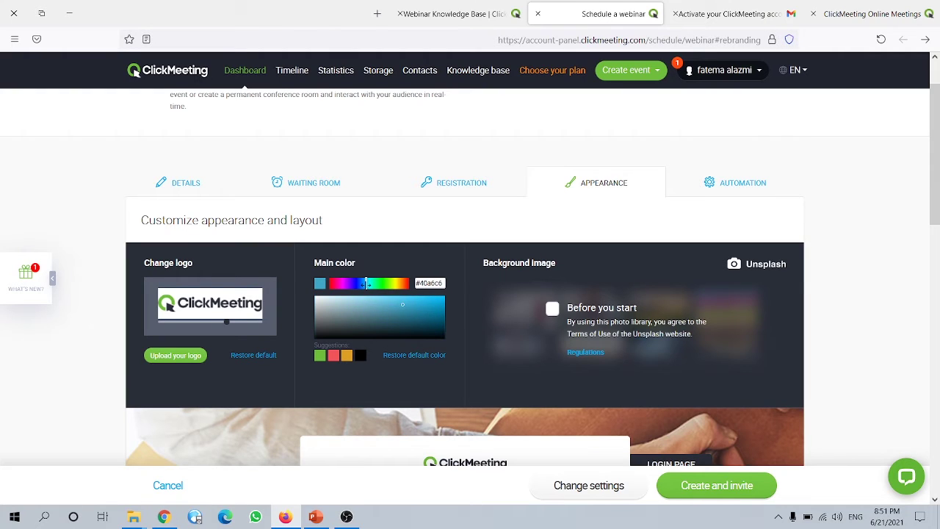
pyautogui.click(418, 305)
# - Examine the event automation actions, including profile publishing, social media auto-streaming and autostart recording options
pyautogui.click(741, 186)
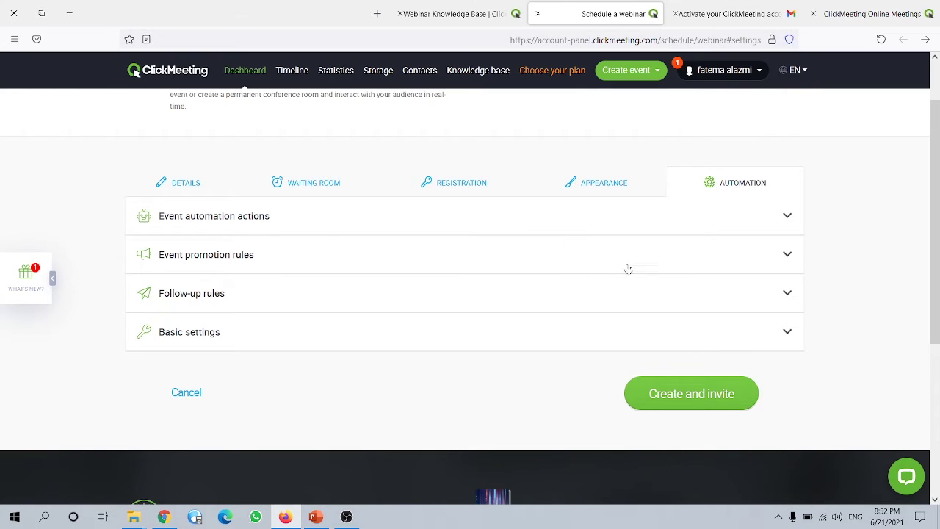
pyautogui.click(248, 216)
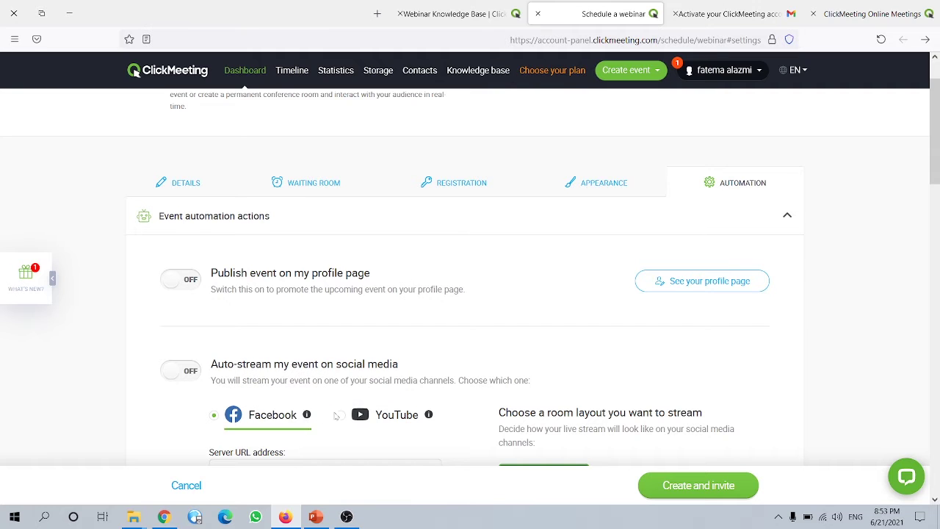
pyautogui.scroll(-1, 400, 368)
pyautogui.scroll(-1, 135, 72)
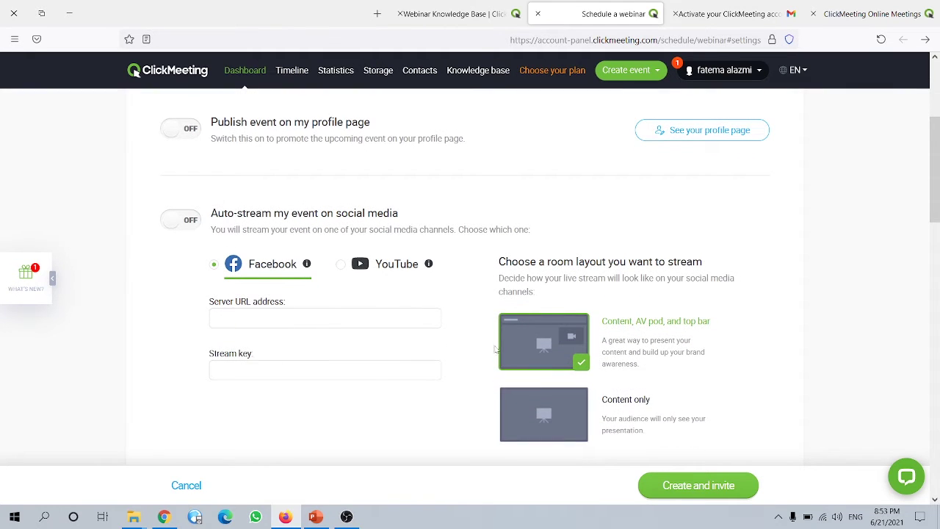
pyautogui.scroll(-1, 577, 343)
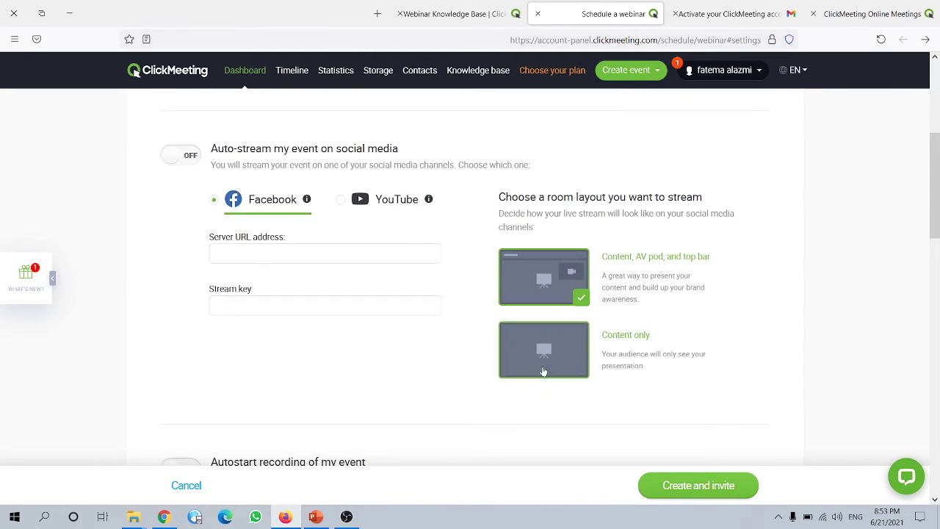
pyautogui.scroll(-3, 544, 371)
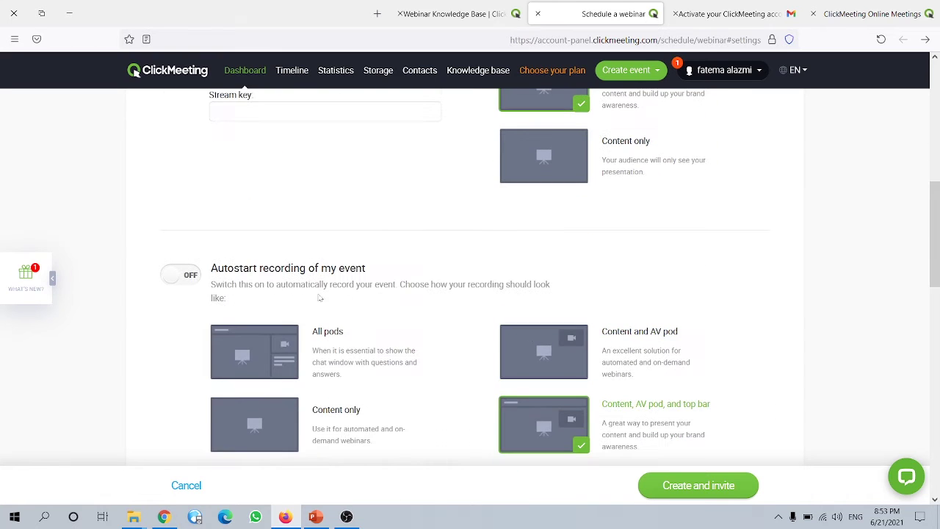
pyautogui.scroll(-2, 305, 313)
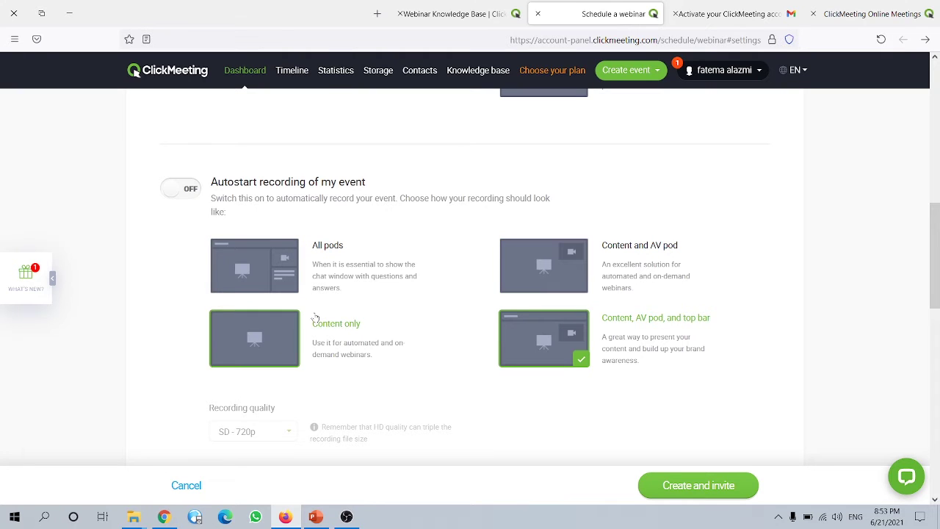
pyautogui.scroll(-1, 315, 317)
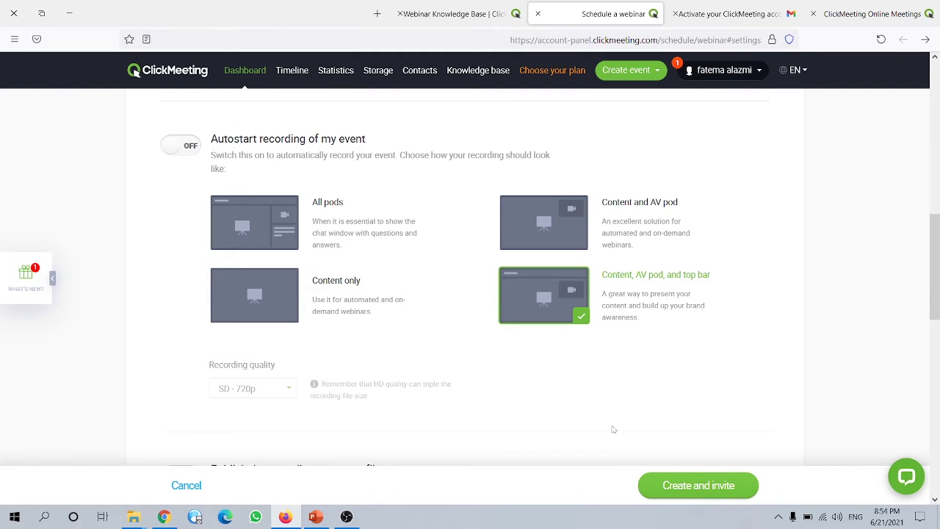
# - Return to the webinar's details and create the scheduled event class11
pyautogui.scroll(7, 611, 428)
pyautogui.scroll(2, 598, 397)
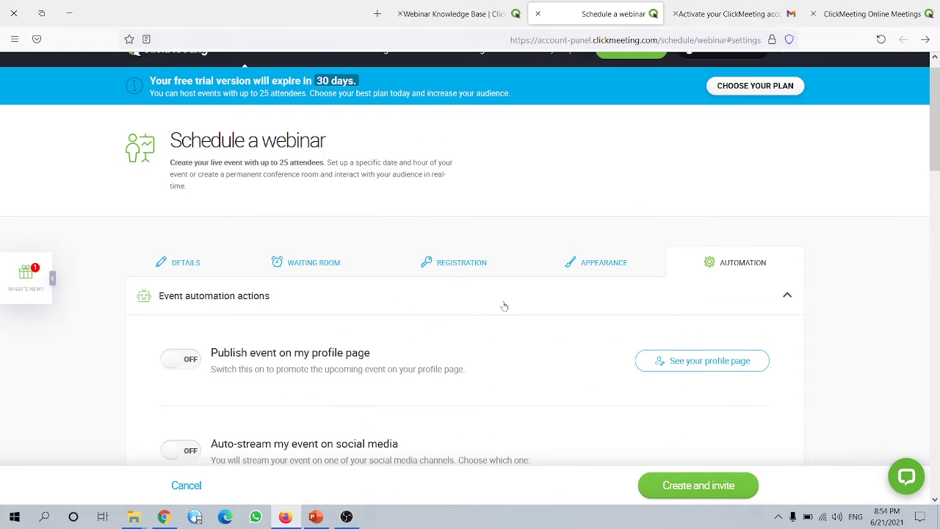
pyautogui.click(190, 285)
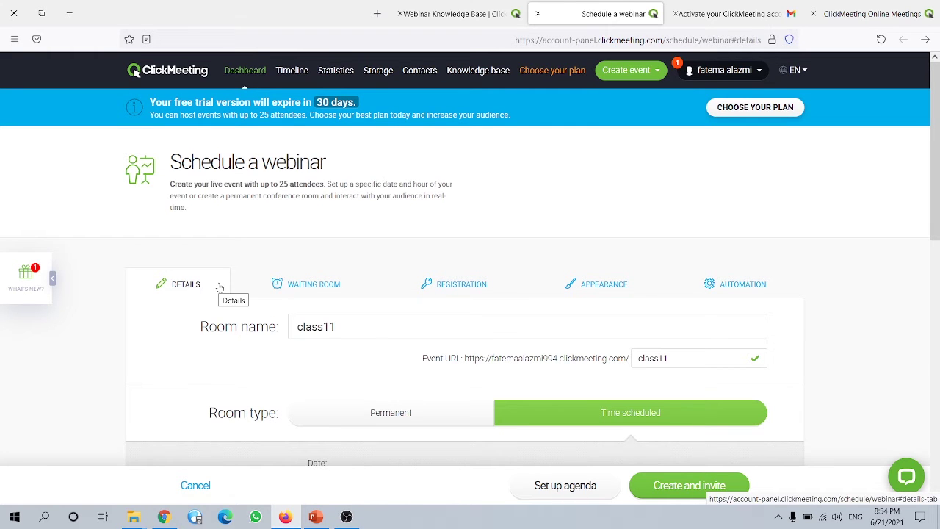
pyautogui.click(682, 487)
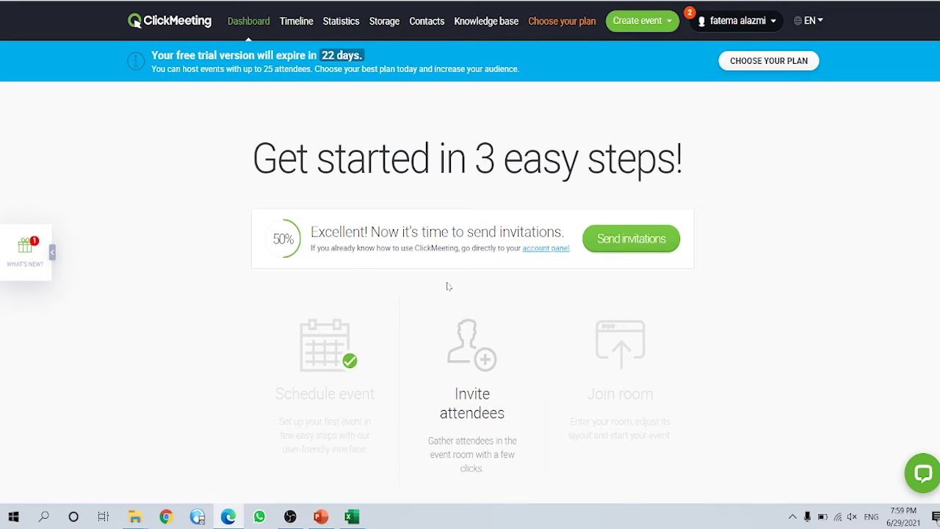
# - Start inviting attendees to the event using the Copy and paste method
pyautogui.click(468, 381)
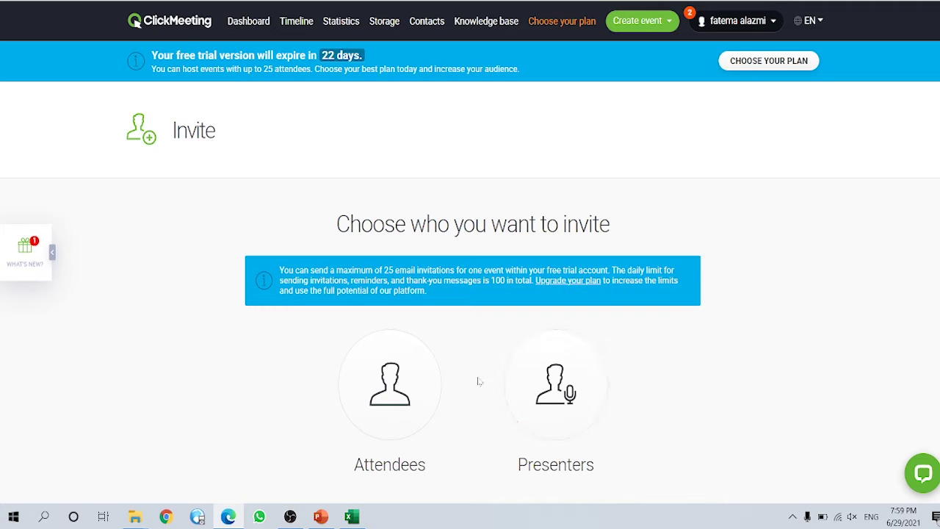
pyautogui.click(381, 394)
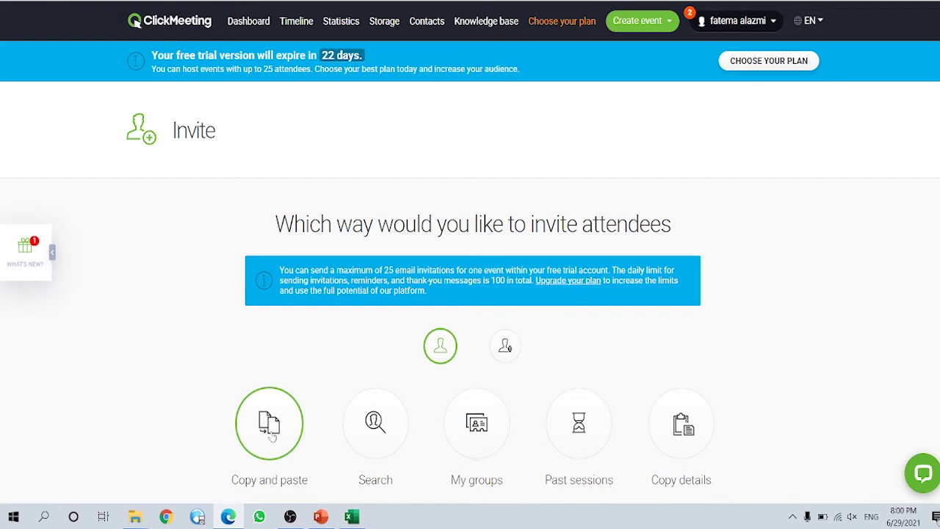
pyautogui.click(271, 430)
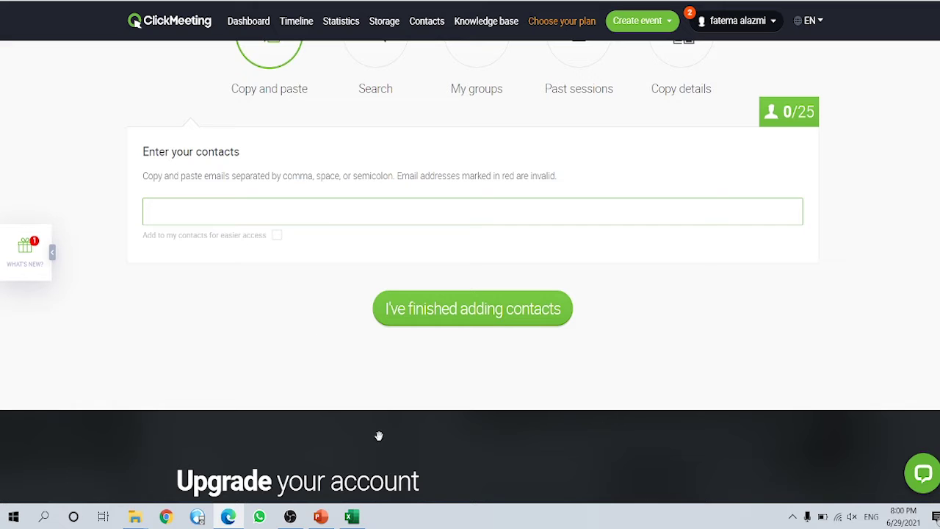
# - Switch to the Excel workbook and copy the attendee e-mail addresses in cells AH1:AH5
pyautogui.click(351, 518)
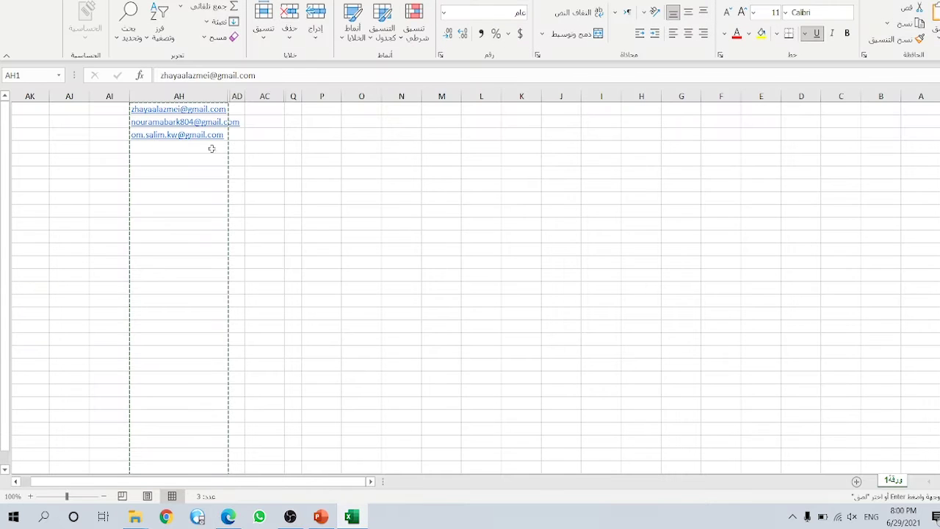
pyautogui.click(180, 136)
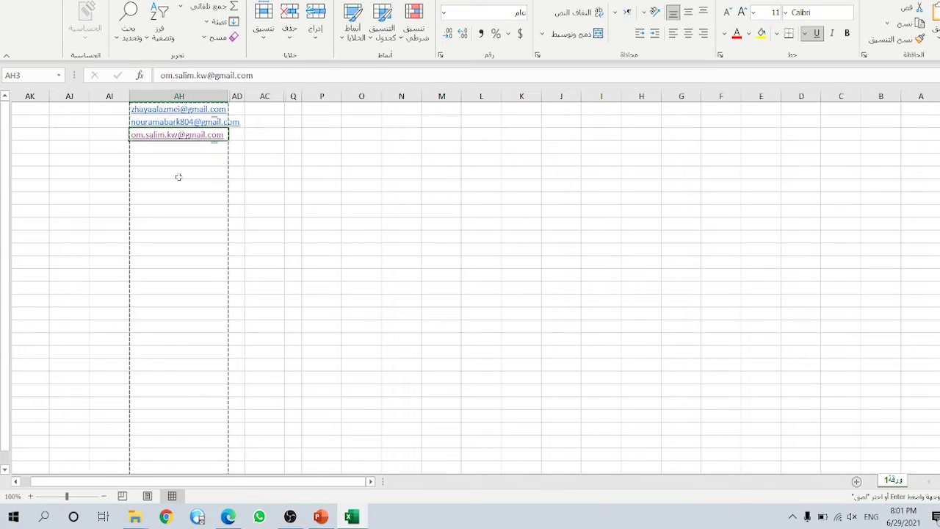
pyautogui.moveTo(178, 163); pyautogui.dragTo(173, 112)
pyautogui.rightClick(173, 111)
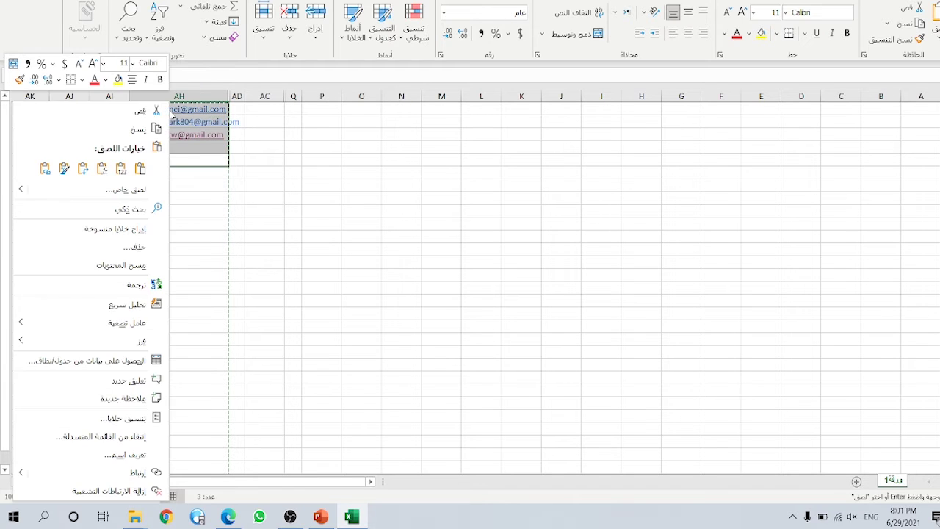
pyautogui.click(143, 128)
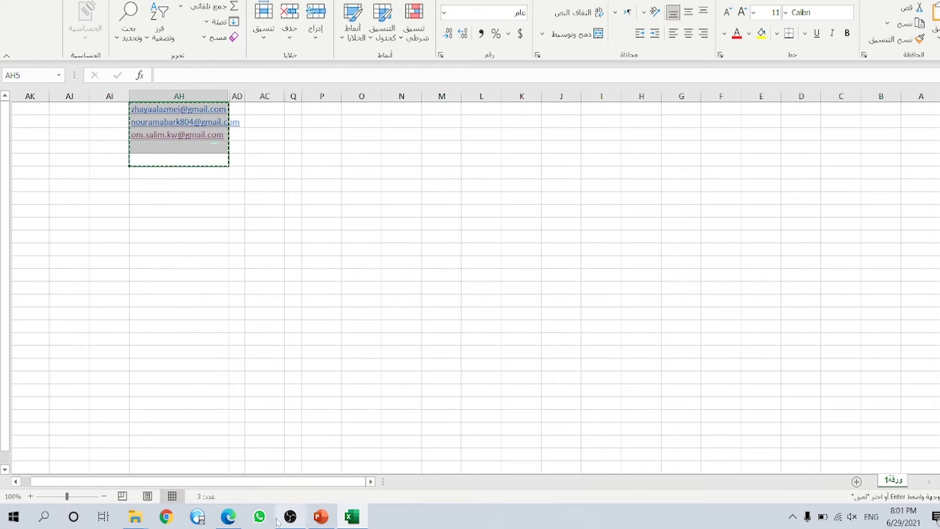
# - Switch back to ClickMeeting in Edge, paste the copied e-mail addresses as contacts and finish adding them
pyautogui.click(228, 517)
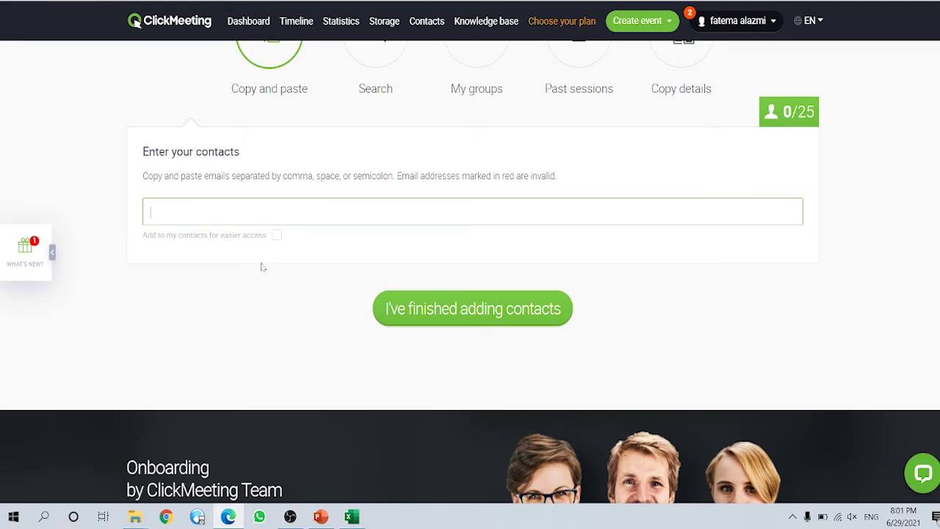
pyautogui.hotkey('ctrl', 'v')
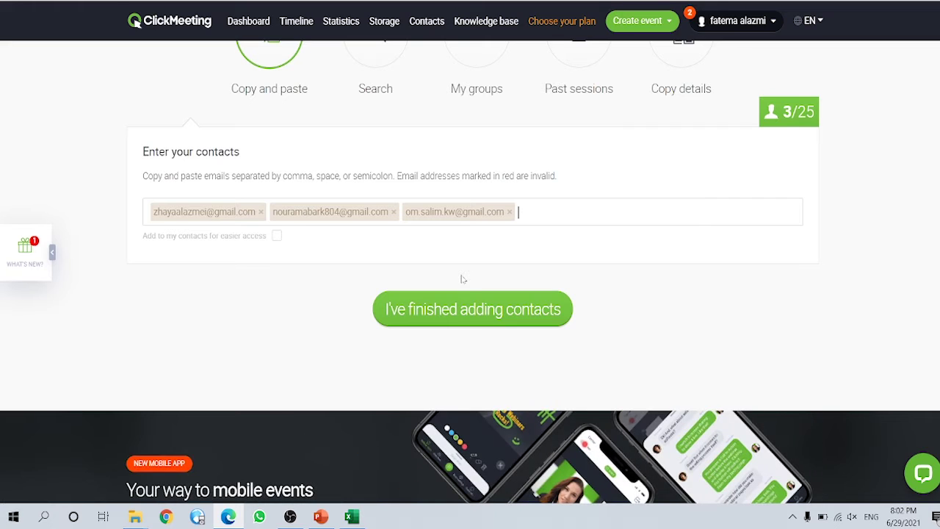
pyautogui.click(476, 319)
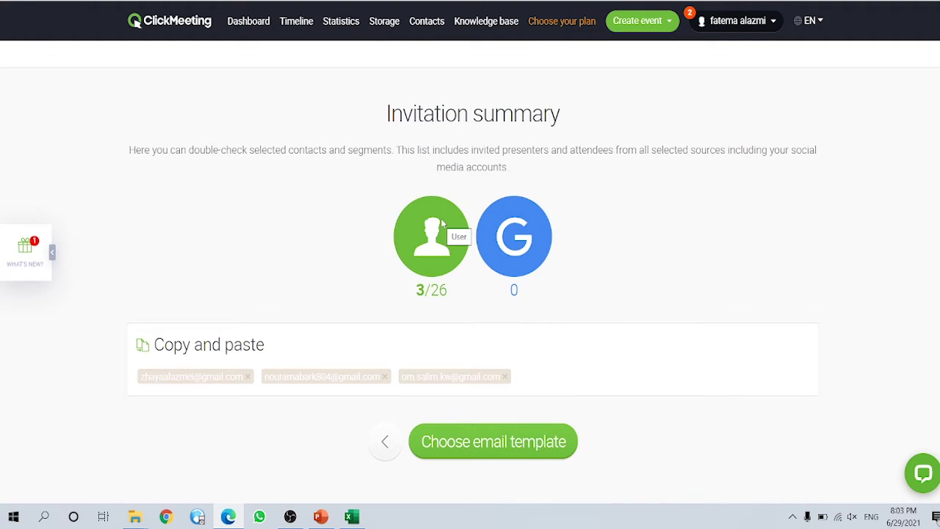
# - Choose the email template with the green sidebar and presenter photo, and send the invitations
pyautogui.click(501, 444)
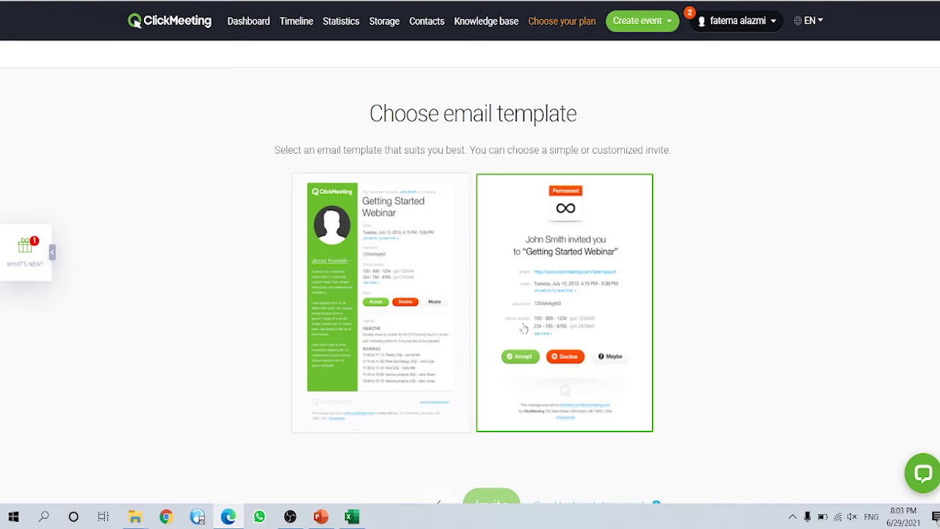
pyautogui.scroll(-1, 524, 328)
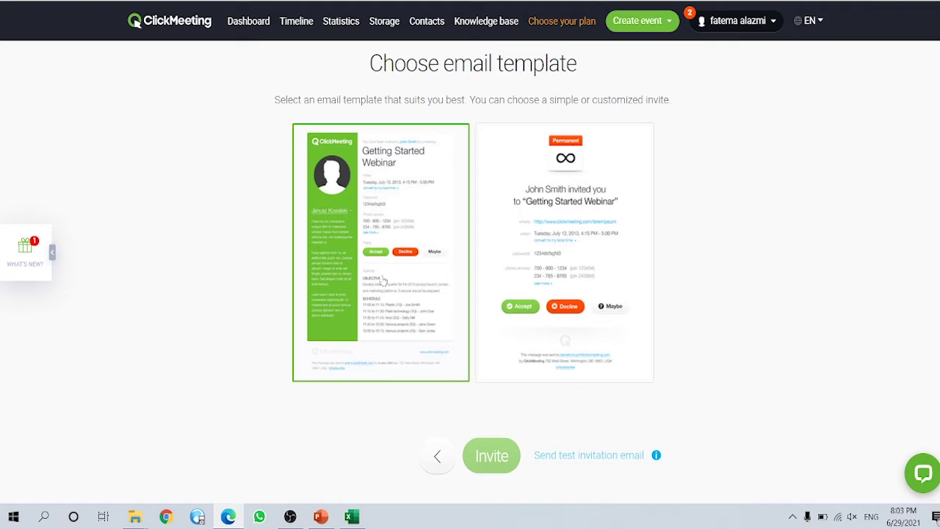
pyautogui.click(427, 255)
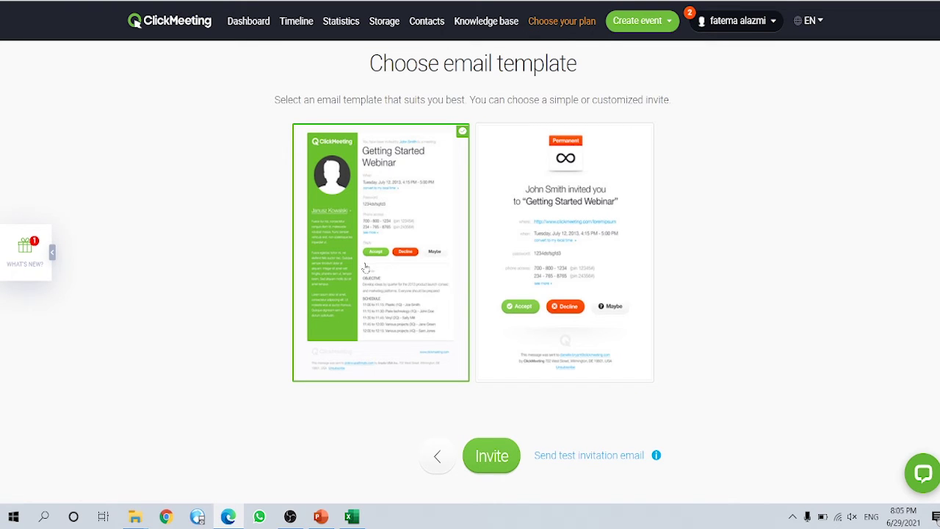
pyautogui.click(490, 456)
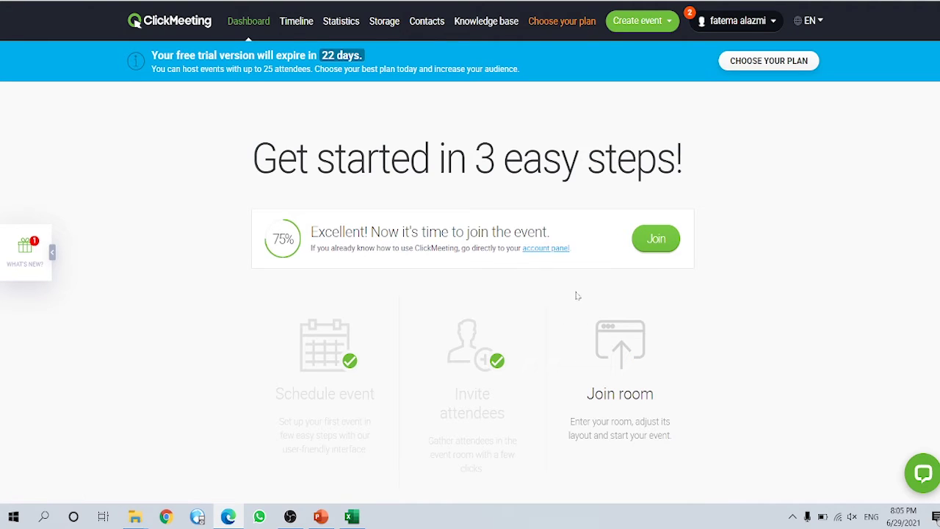
# - Join the event room and allow the browser to use the microphone and camera
pyautogui.click(620, 359)
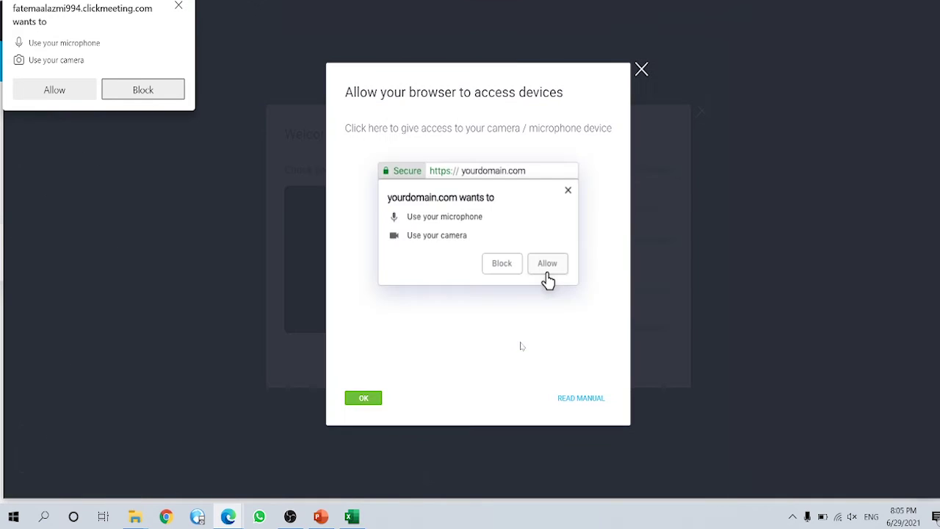
pyautogui.click(51, 90)
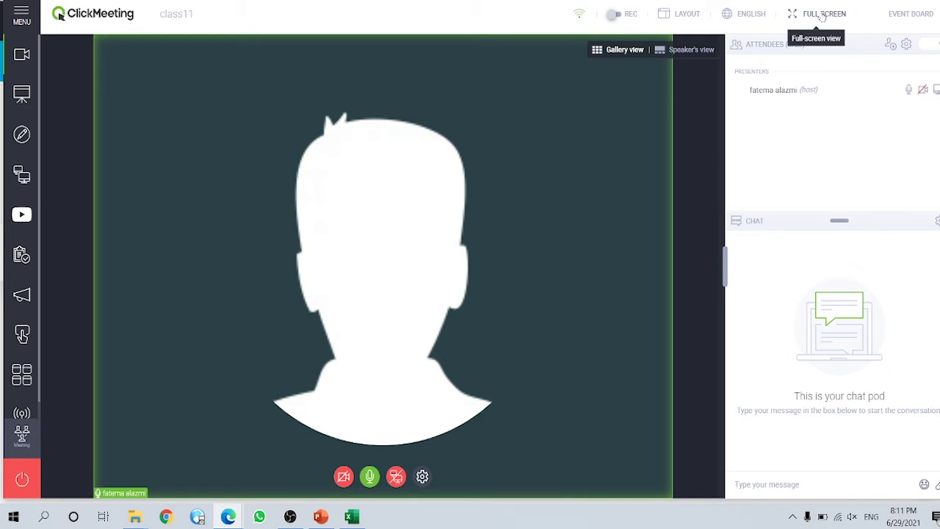
# - Switch the event room's language from English to Arabic (AR)
pyautogui.click(751, 17)
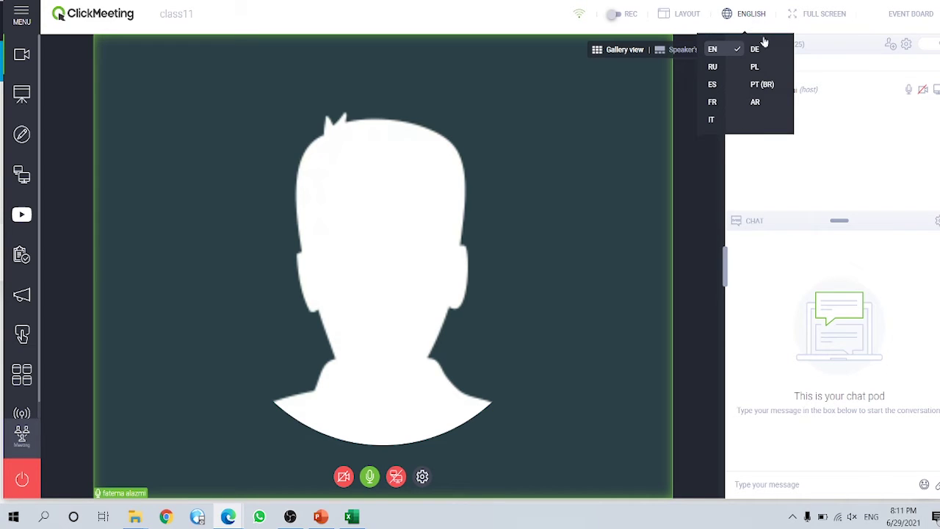
pyautogui.click(755, 106)
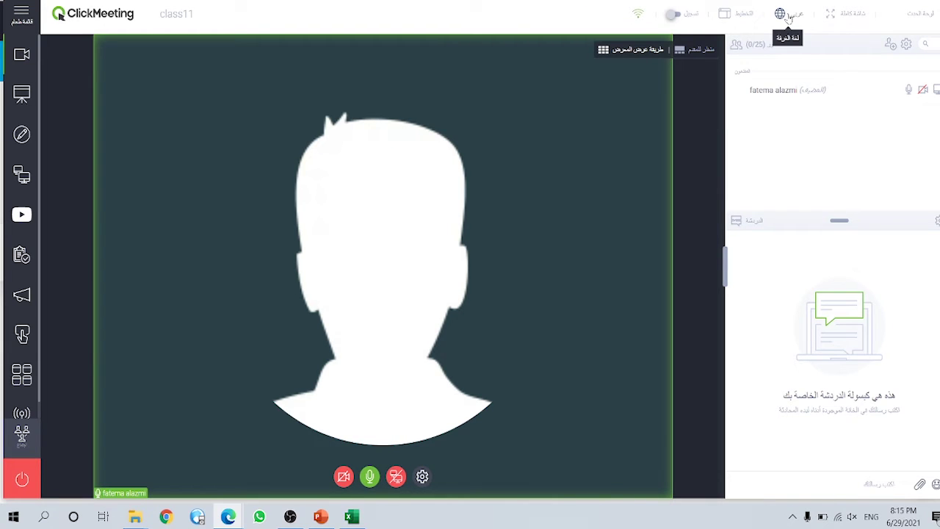
# - Switch the event room's language back to English and turn on layouts synchronization
pyautogui.click(789, 18)
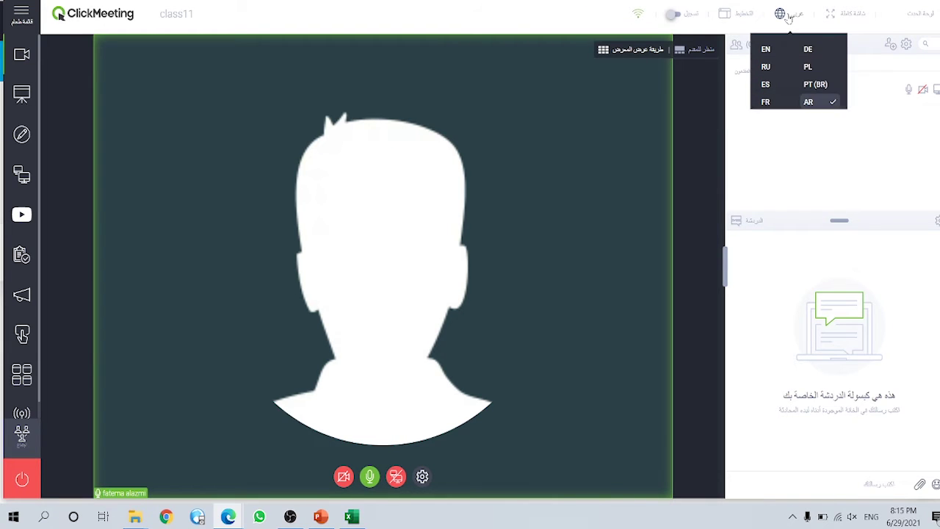
pyautogui.click(767, 50)
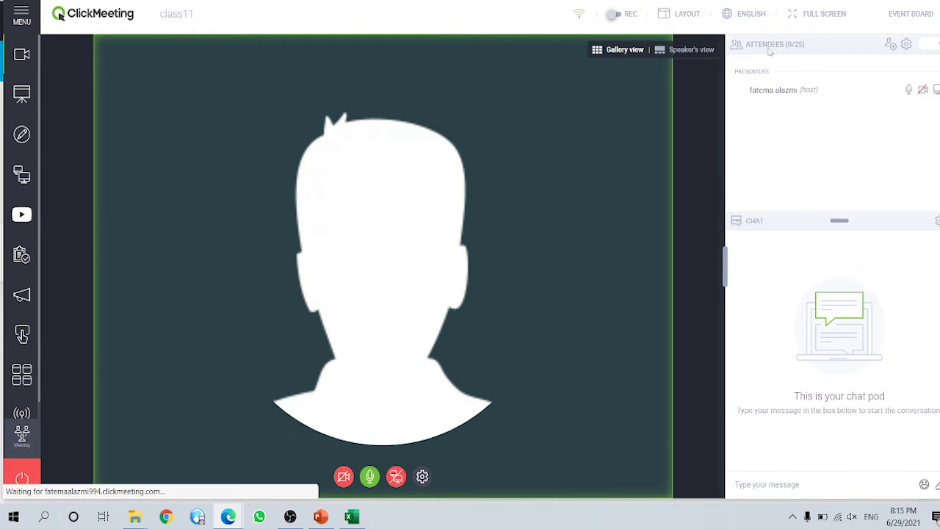
pyautogui.click(684, 17)
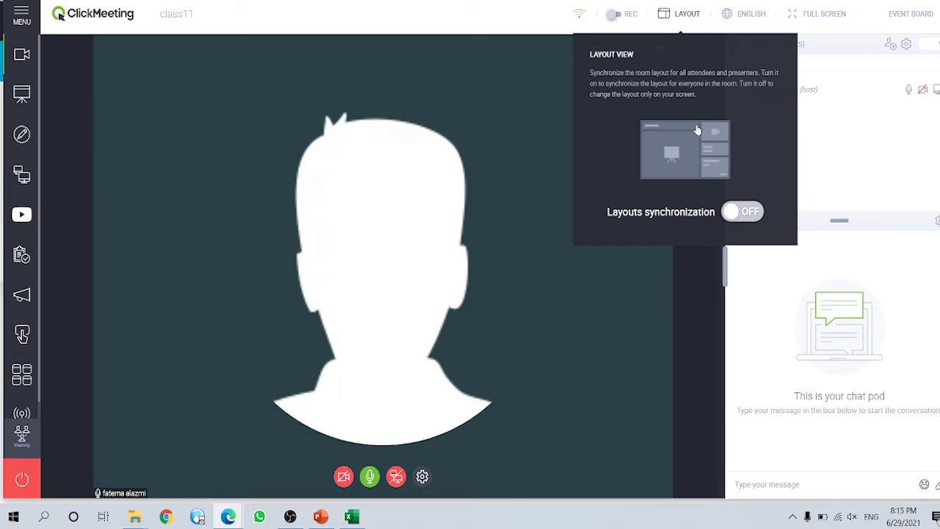
pyautogui.click(749, 211)
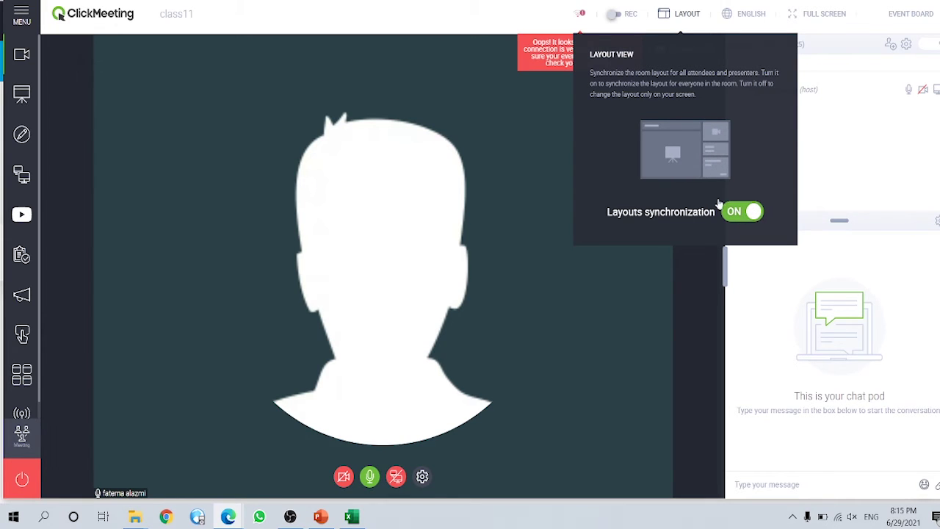
# - Widen the attendees and chat area, collapse the video area completely, and bring the video area back
pyautogui.moveTo(725, 262); pyautogui.dragTo(517, 222)
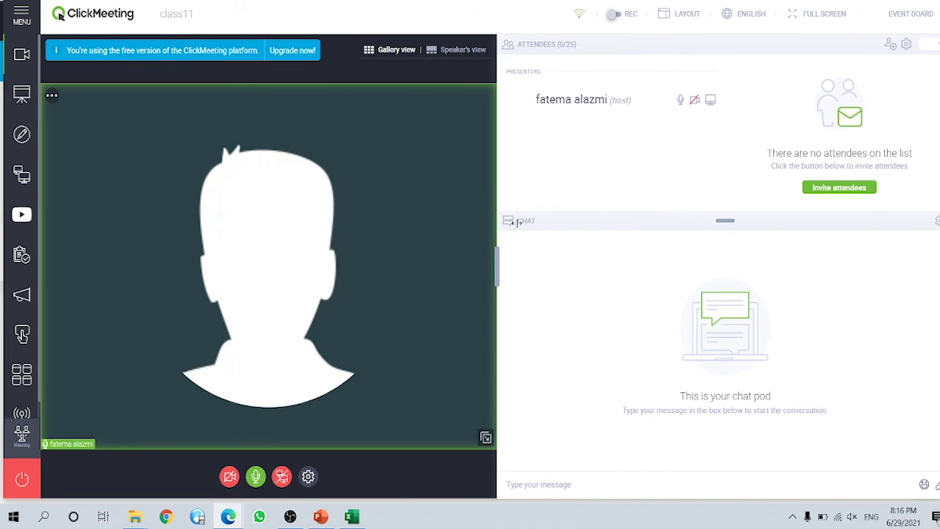
pyautogui.click(497, 268)
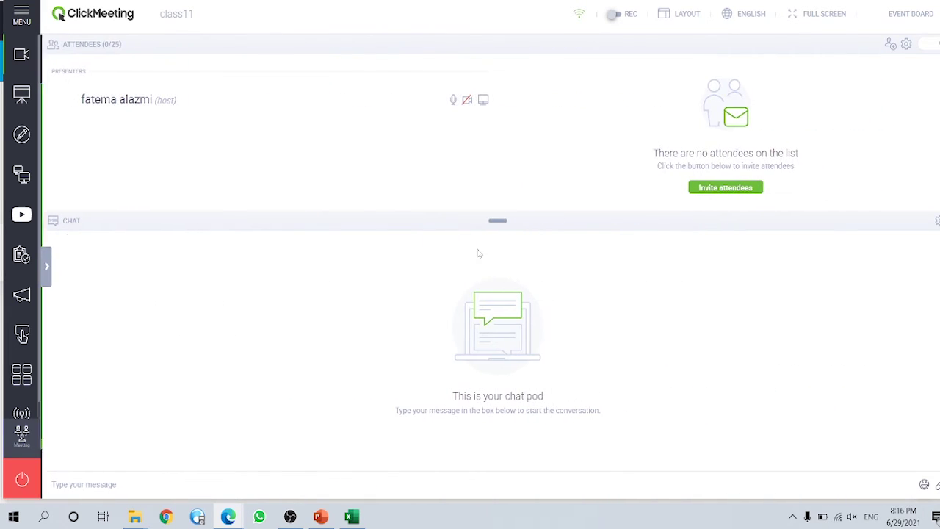
pyautogui.click(46, 269)
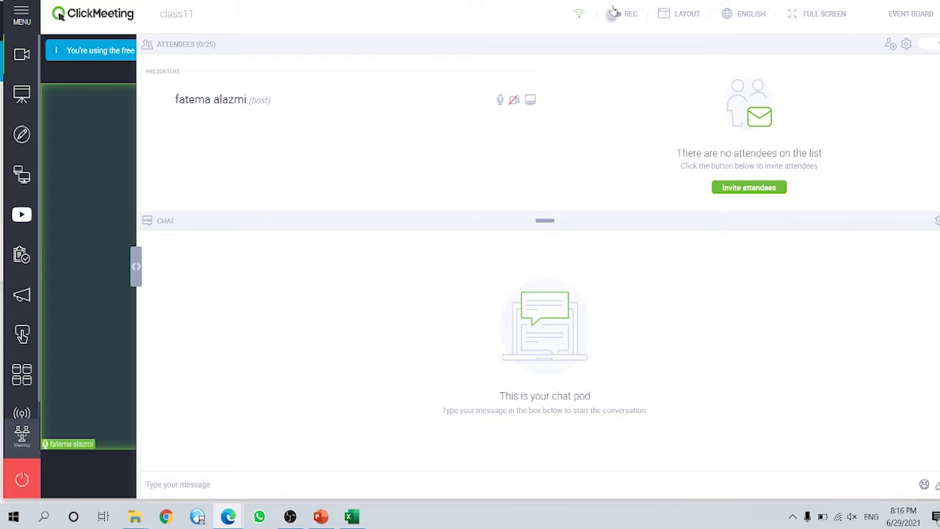
# - Start recording the event with the All pods recorder layout and enlarge the video area back to its original width
pyautogui.click(615, 15)
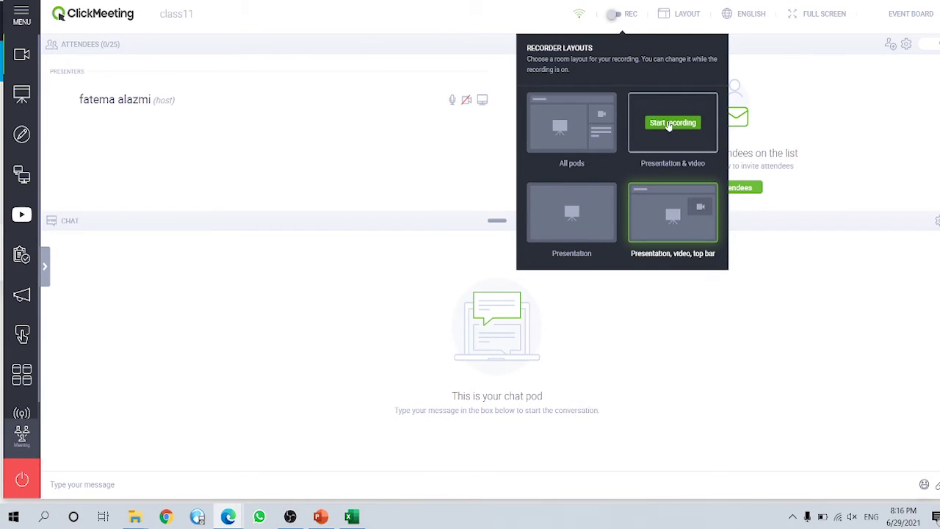
pyautogui.moveTo(566, 165)
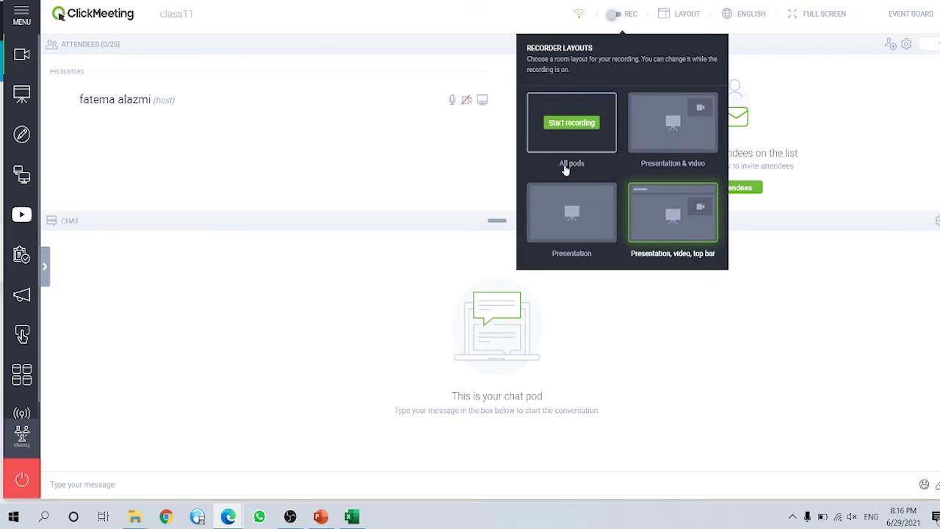
pyautogui.click(616, 15)
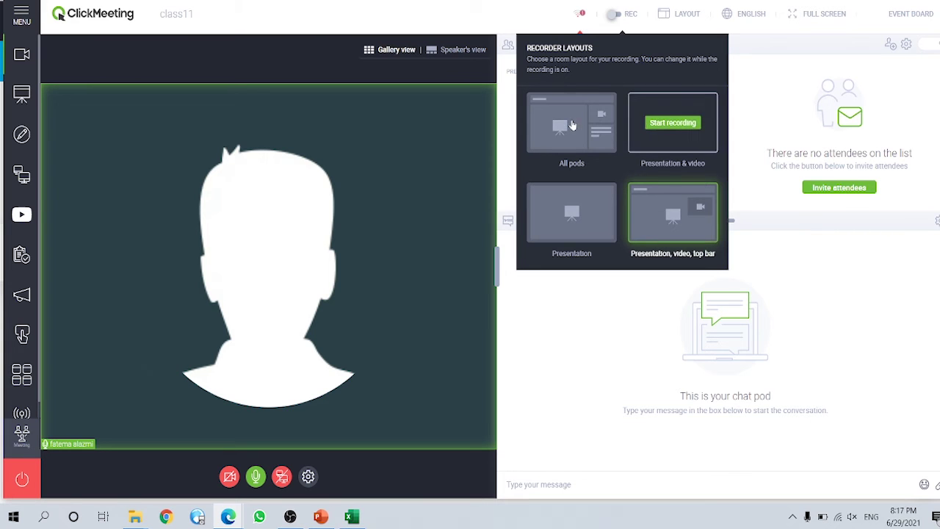
pyautogui.click(571, 123)
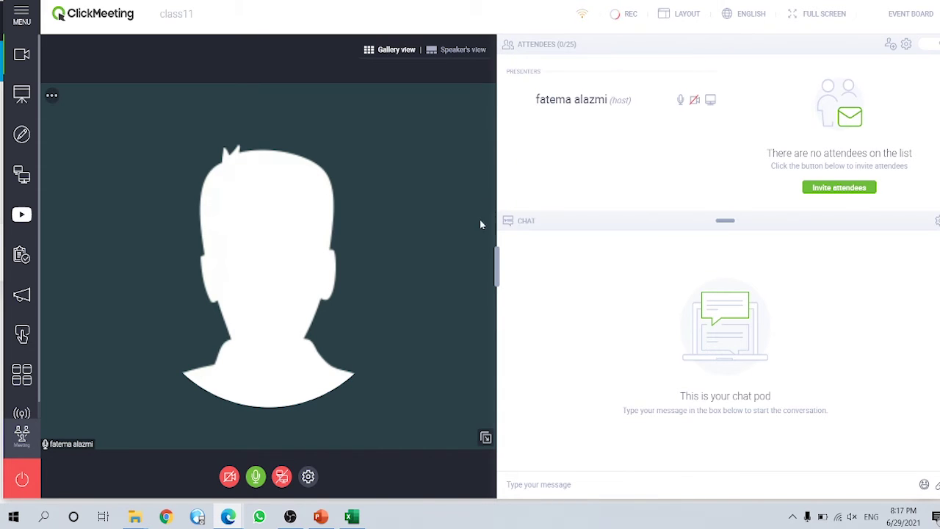
pyautogui.click(503, 272)
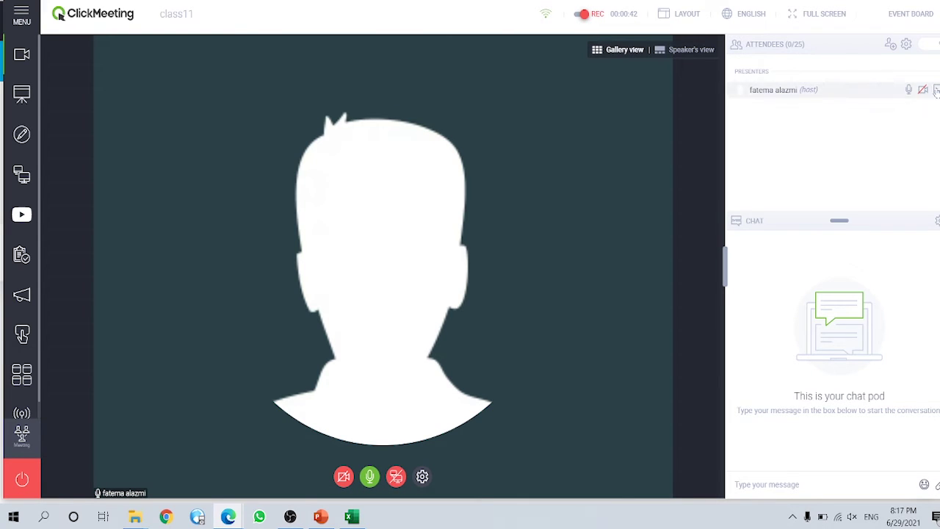
# - View the class11 event information on the event board and close it
pyautogui.click(911, 95)
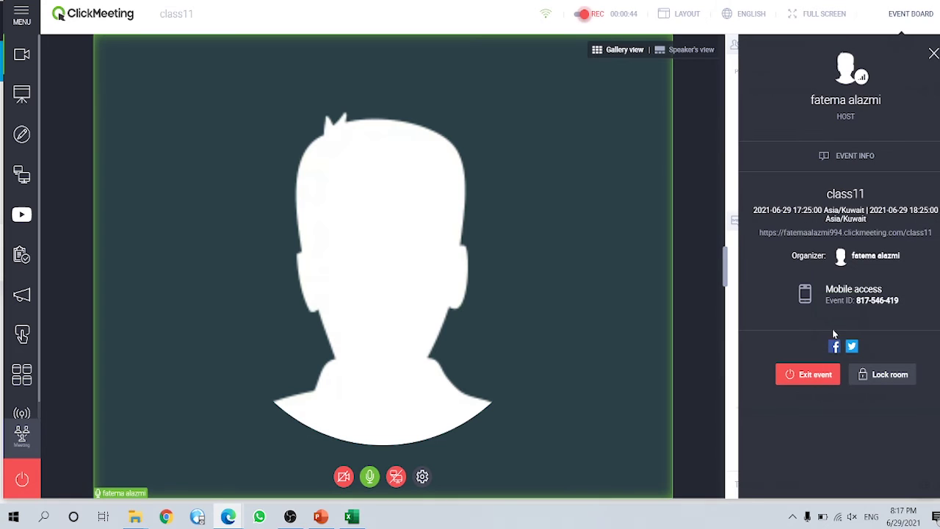
pyautogui.click(933, 55)
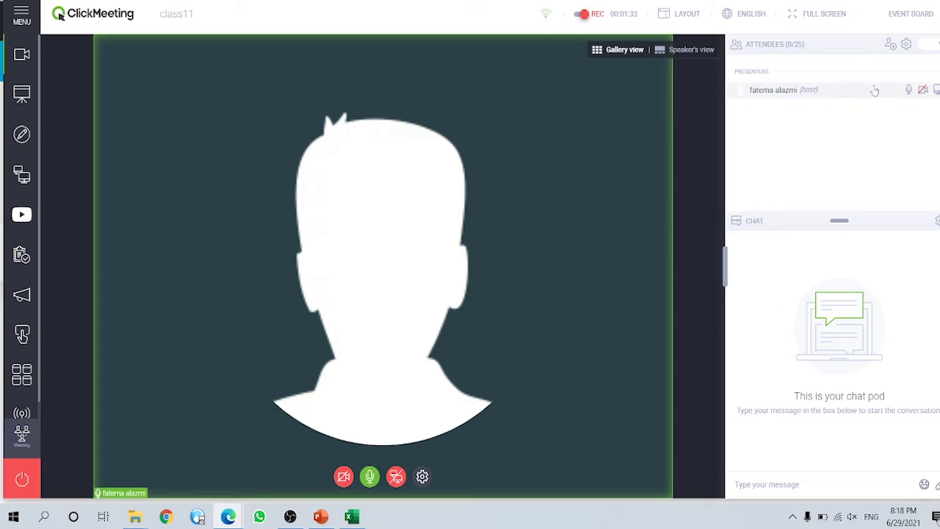
# - Try out the attendee list options Enable for attendees and New attendee notification, return both to their original settings, and close the options
pyautogui.click(908, 45)
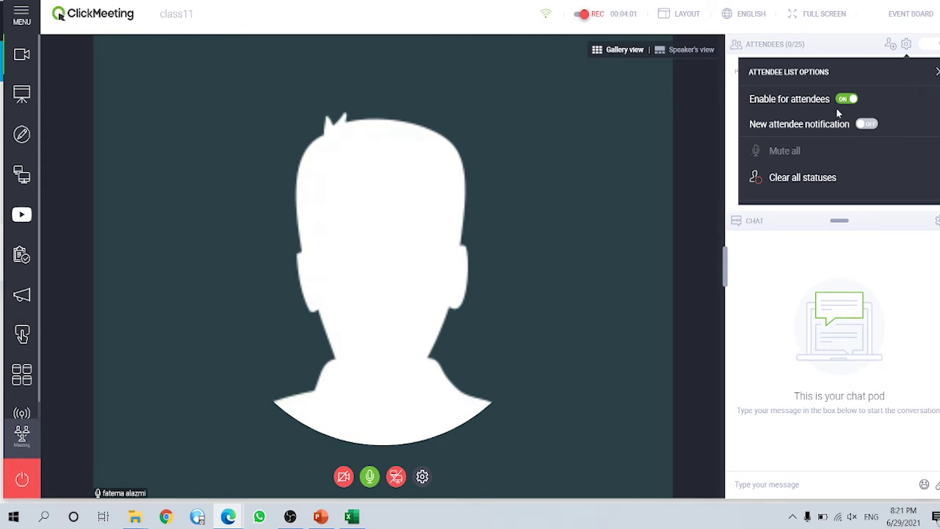
pyautogui.click(845, 103)
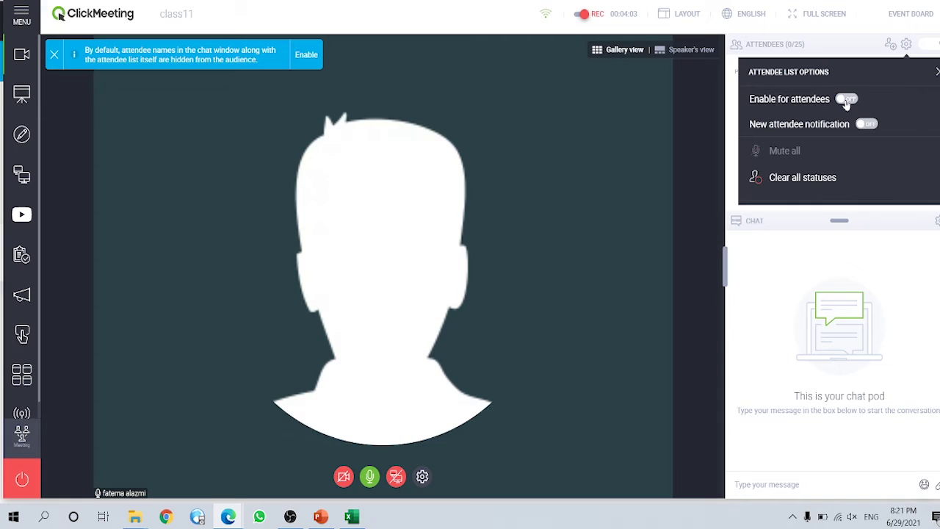
pyautogui.click(846, 102)
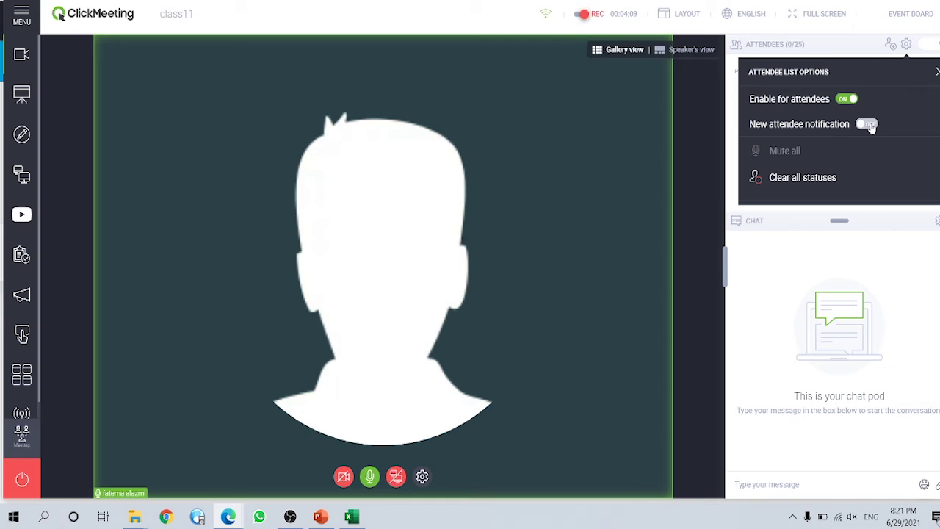
pyautogui.click(869, 125)
pyautogui.click(867, 127)
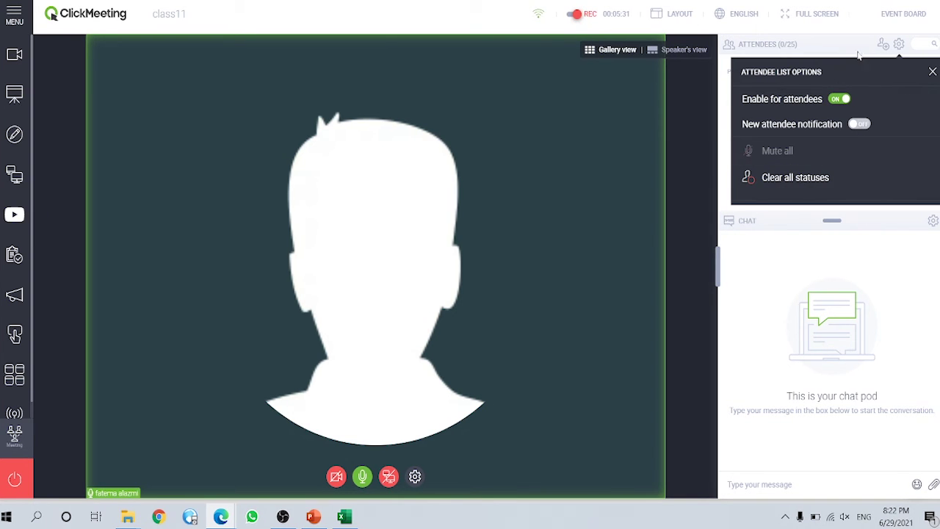
pyautogui.click(933, 72)
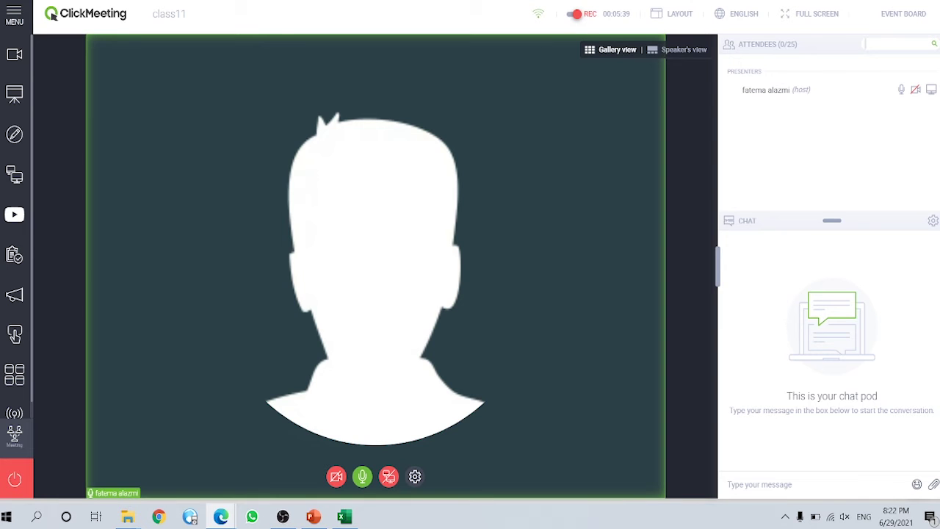
pyautogui.click(849, 122)
# - Reduce the height of the chat pod slightly and send the greeting "مرحبا" in the chat
pyautogui.moveTo(816, 221); pyautogui.dragTo(746, 242)
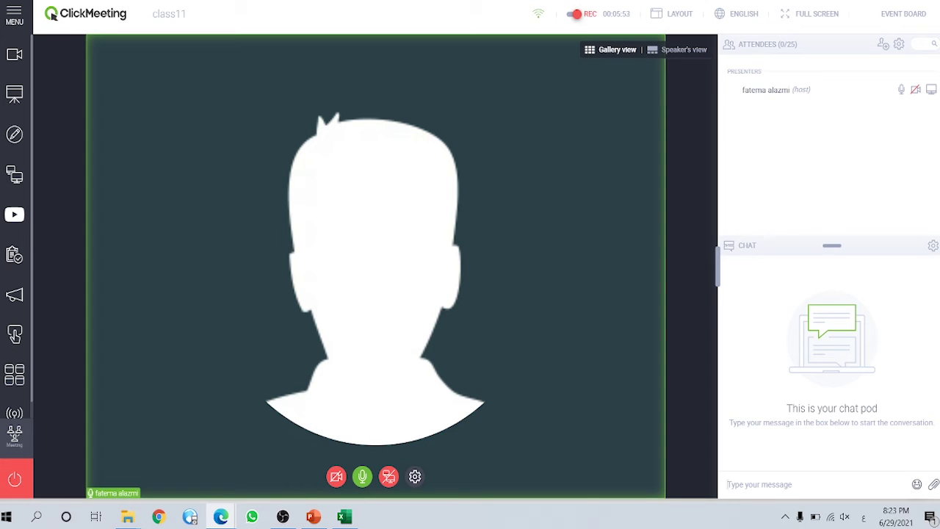
pyautogui.write('رحبا')
pyautogui.press('Return')
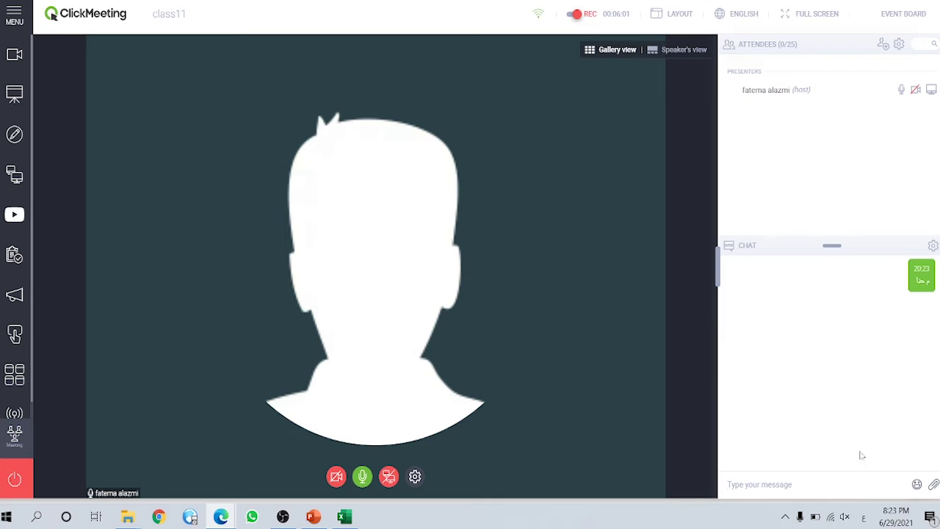
# - Send a laughing smiley from the frequently used emojis as a chat message
pyautogui.click(916, 486)
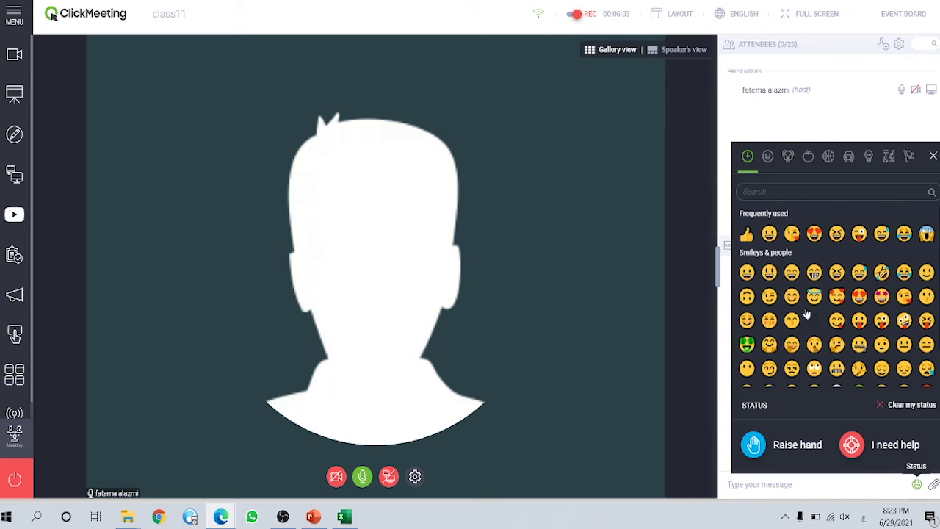
pyautogui.click(837, 234)
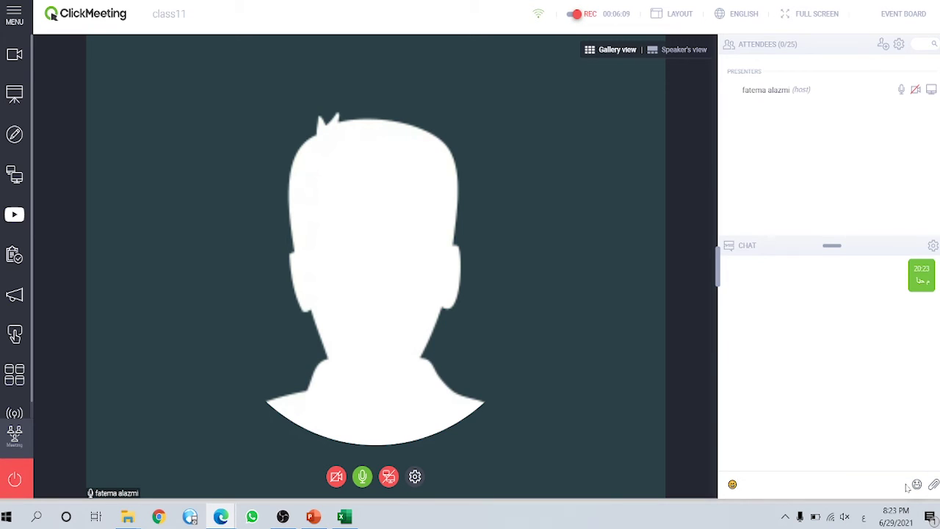
pyautogui.press('Return')
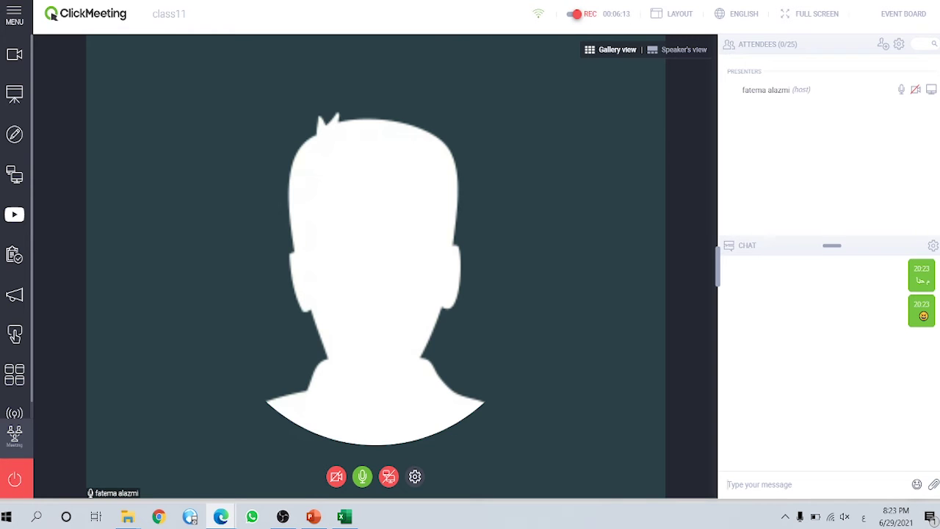
# - Upload the image واجب.jpg from the Pictures folder, add it to the chat and send it
pyautogui.click(931, 485)
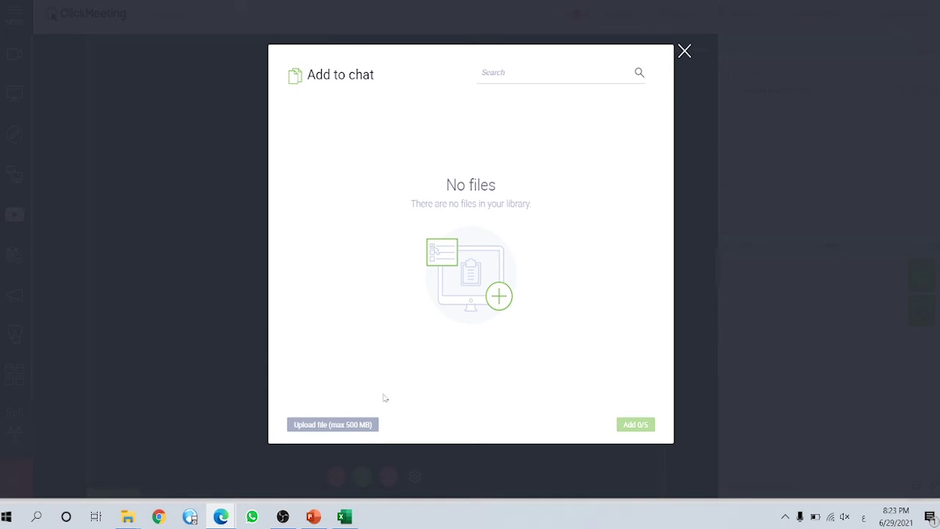
pyautogui.click(325, 428)
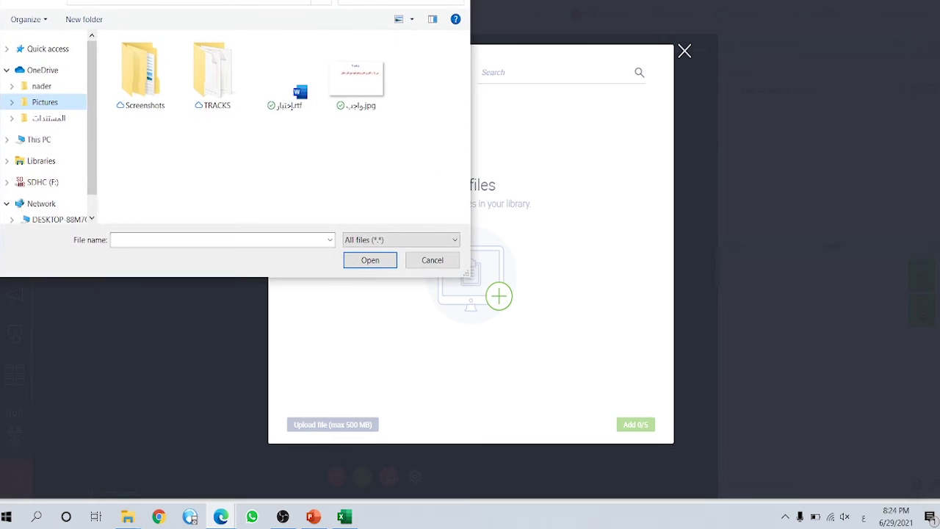
pyautogui.moveTo(166, 2); pyautogui.dragTo(296, 42)
pyautogui.doubleClick(494, 144)
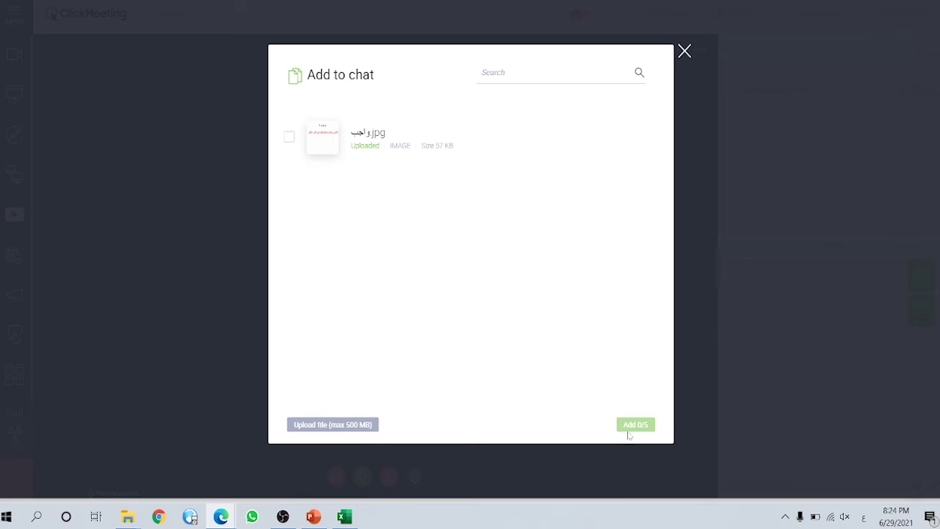
pyautogui.click(288, 138)
pyautogui.click(635, 424)
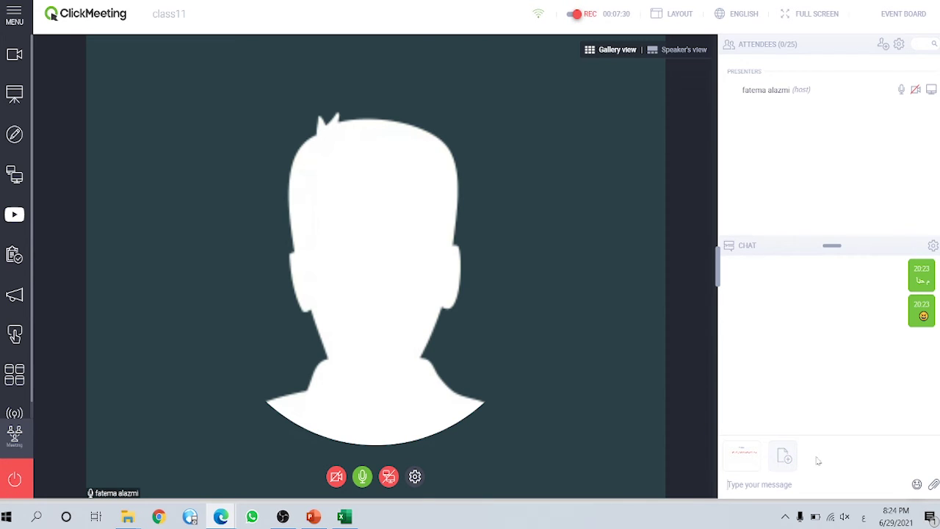
pyautogui.press('Return')
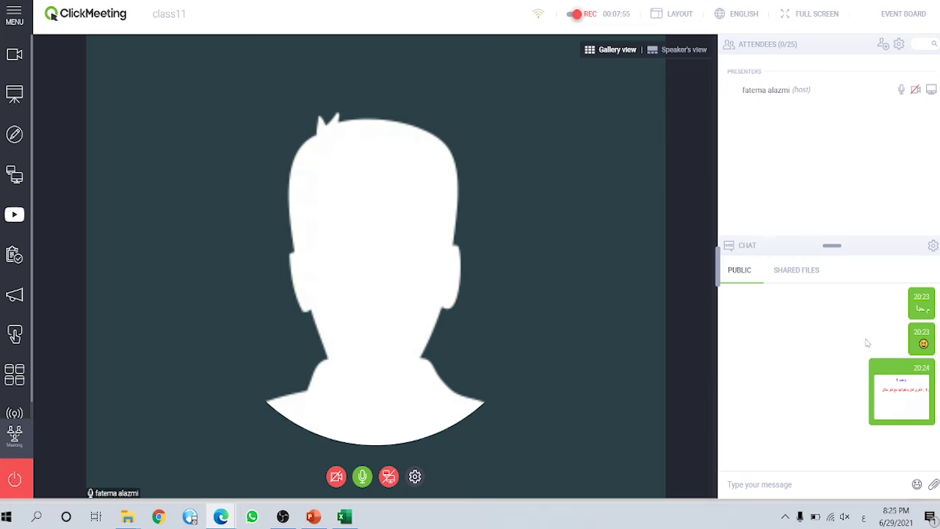
# - Look at the files shared in the chat and return to the public messages
pyautogui.click(797, 272)
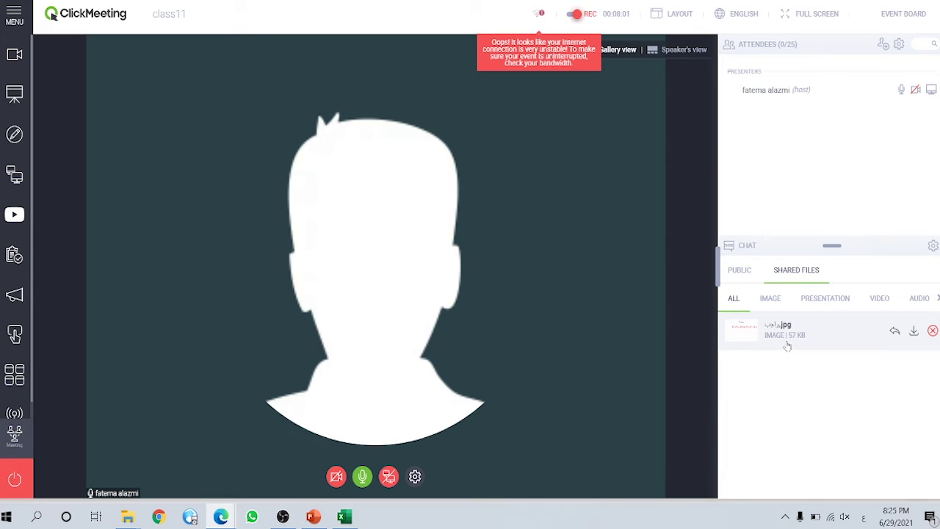
pyautogui.click(742, 270)
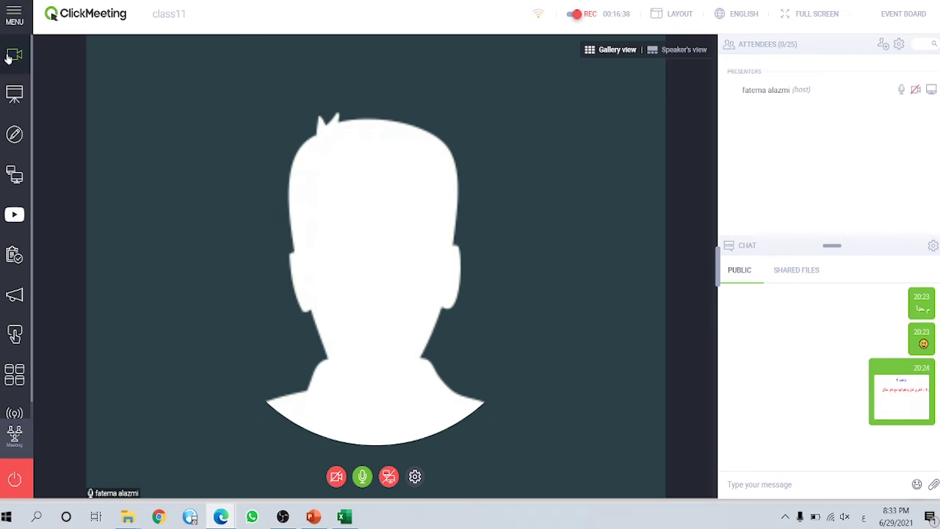
# - View the named list of room tools, and review the audio, video and AV grid settings before closing them
pyautogui.click(16, 14)
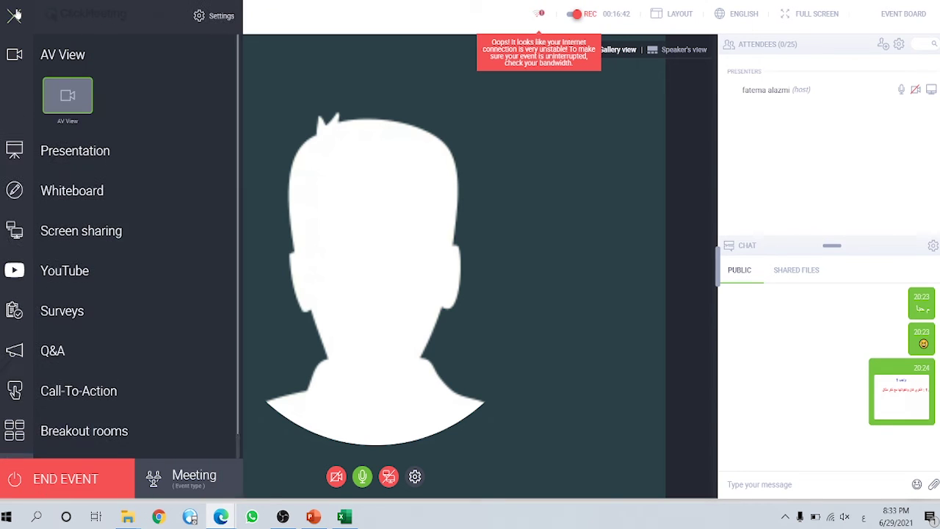
pyautogui.moveTo(62, 101)
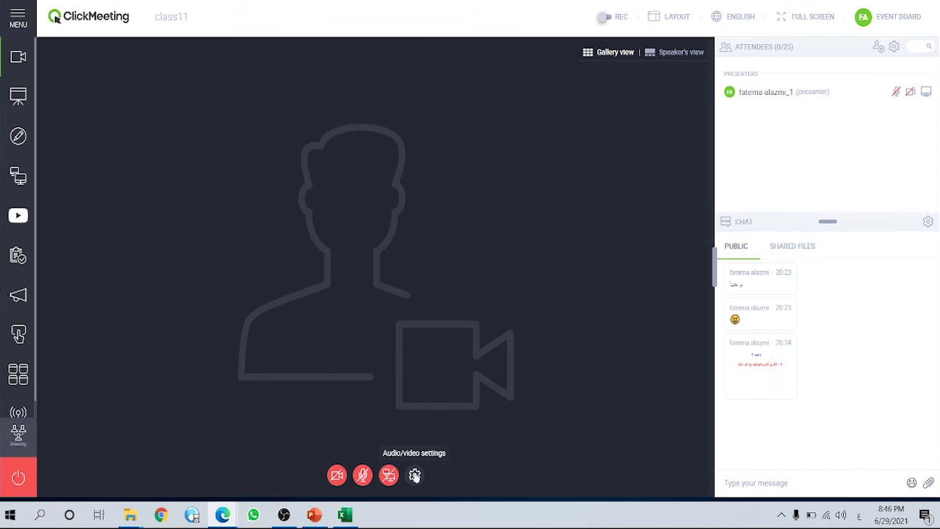
pyautogui.click(414, 475)
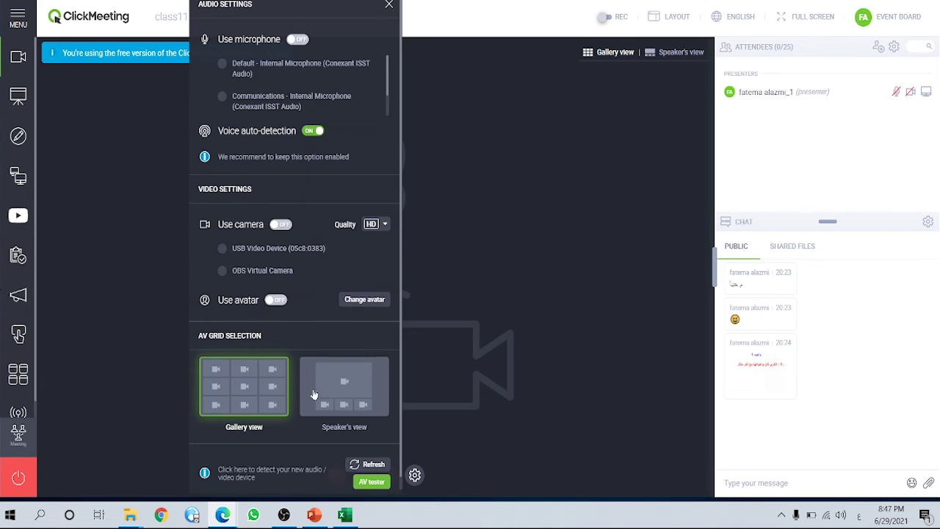
pyautogui.click(468, 379)
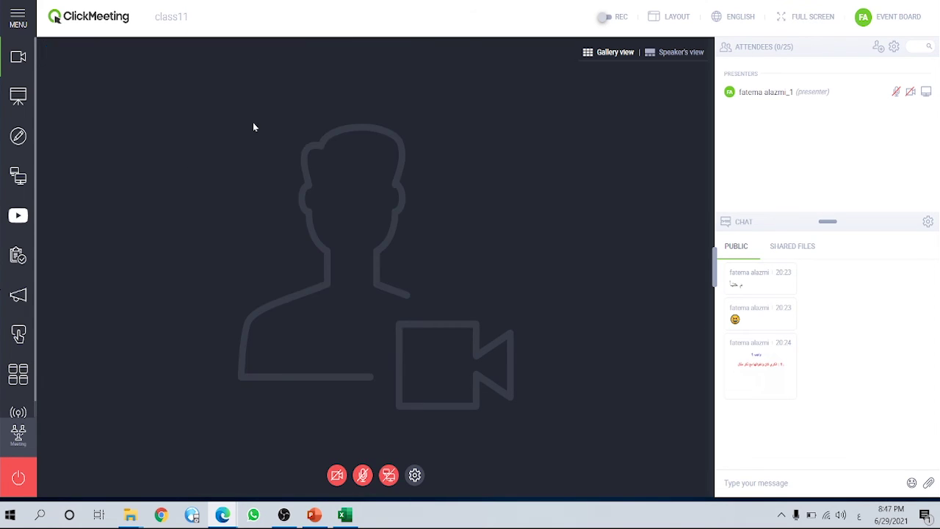
# - Upload the presentation أداوت_الإستفهام.pptx from the Pictures folder to My files and display it in the event room
pyautogui.click(16, 95)
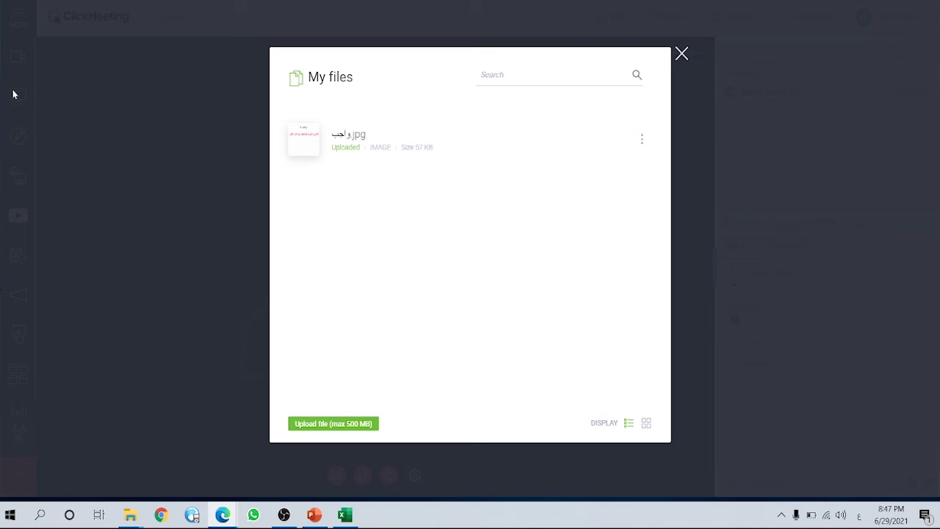
pyautogui.click(352, 424)
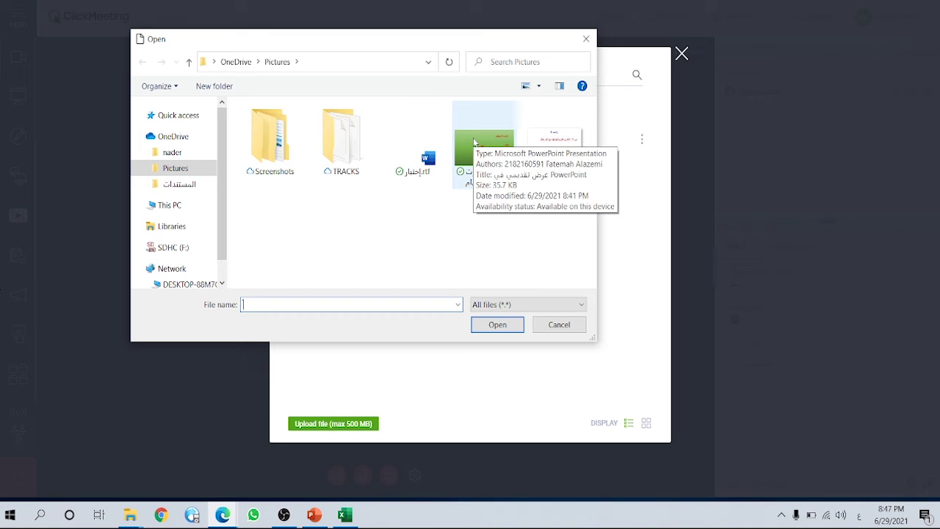
pyautogui.doubleClick(496, 152)
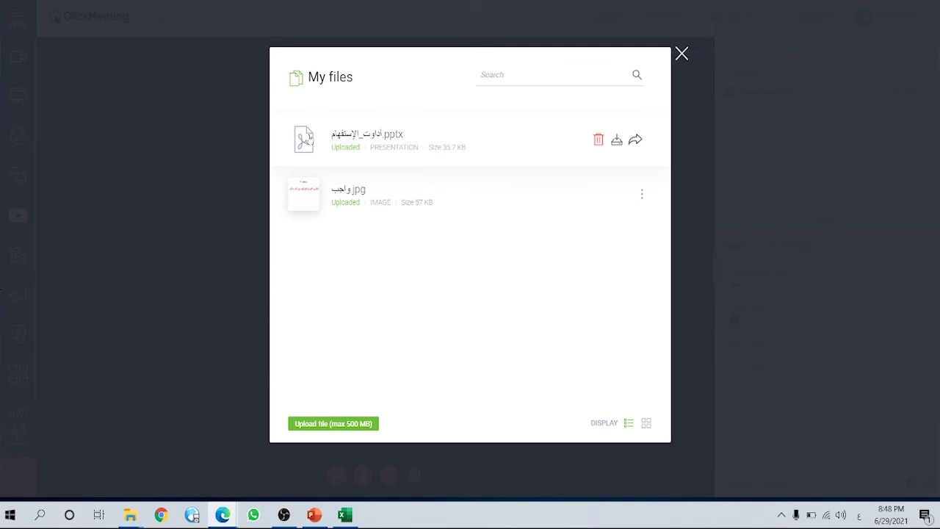
pyautogui.press('Escape')
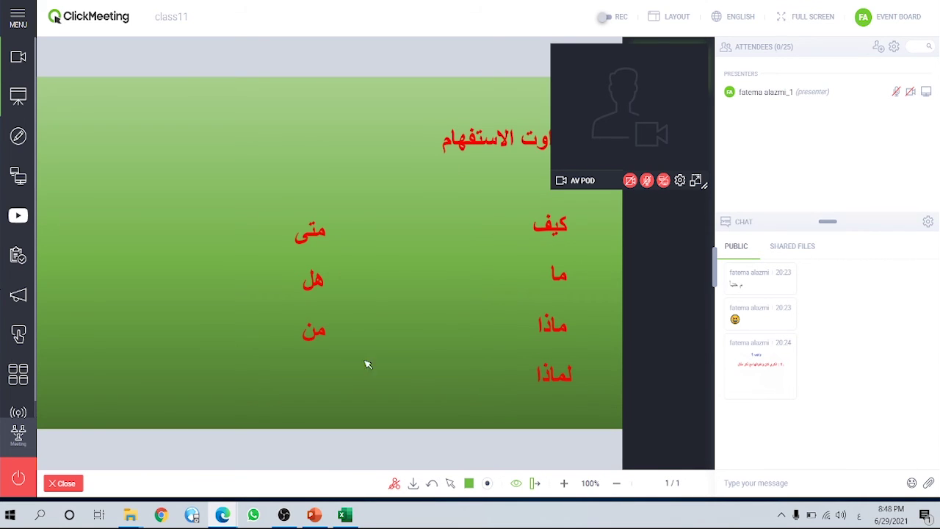
# - Draw on the slide in red: circle the column متى, هل, من, circle كيف, and underline ما
pyautogui.click(487, 484)
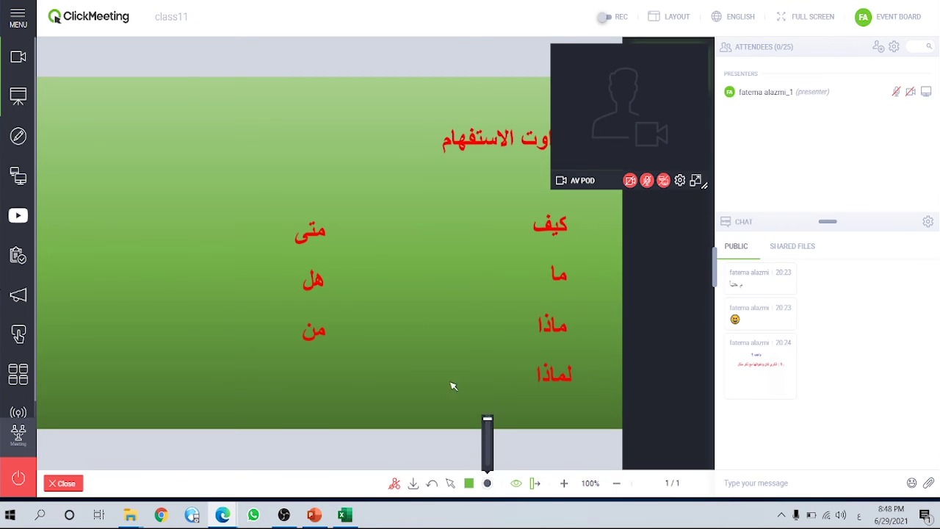
pyautogui.click(450, 483)
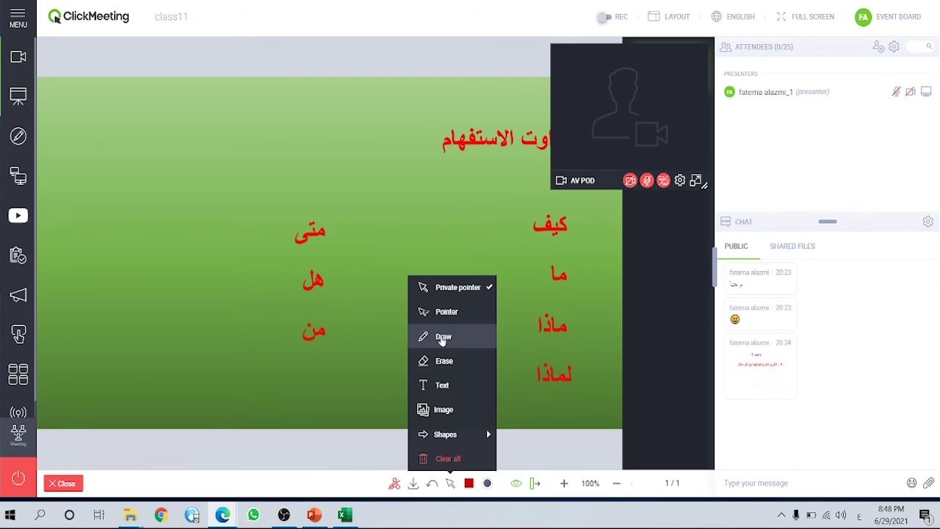
pyautogui.click(443, 336)
pyautogui.moveTo(342, 363)
pyautogui.mouseDown()
pyautogui.moveTo(298, 363)
pyautogui.moveTo(272, 238)
pyautogui.moveTo(360, 226)
pyautogui.moveTo(332, 379)
pyautogui.mouseUp()
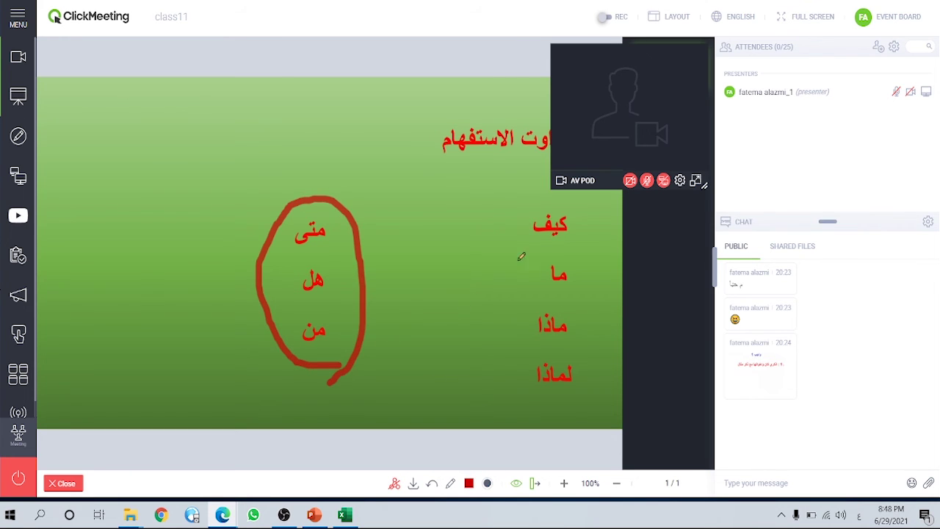
pyautogui.moveTo(522, 257)
pyautogui.mouseDown()
pyautogui.moveTo(504, 213)
pyautogui.moveTo(583, 217)
pyautogui.moveTo(519, 257)
pyautogui.mouseUp()
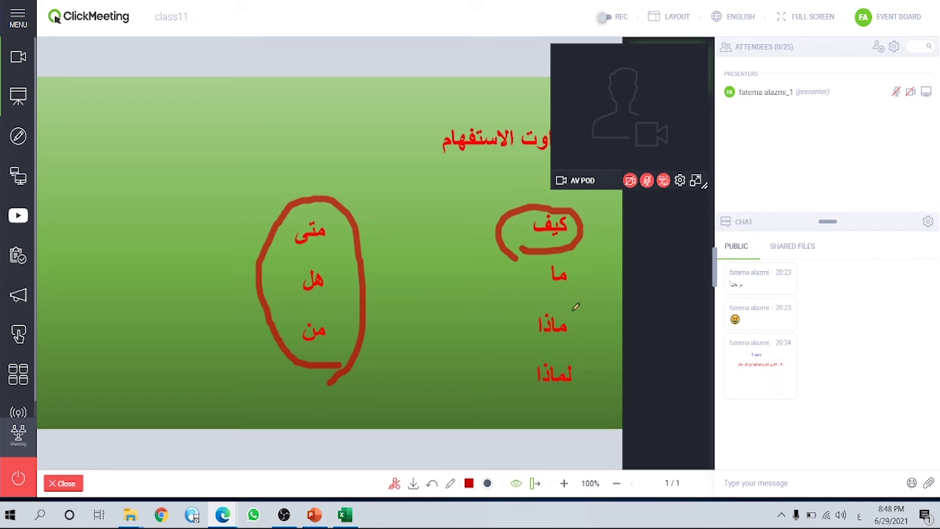
pyautogui.moveTo(581, 299); pyautogui.dragTo(530, 298)
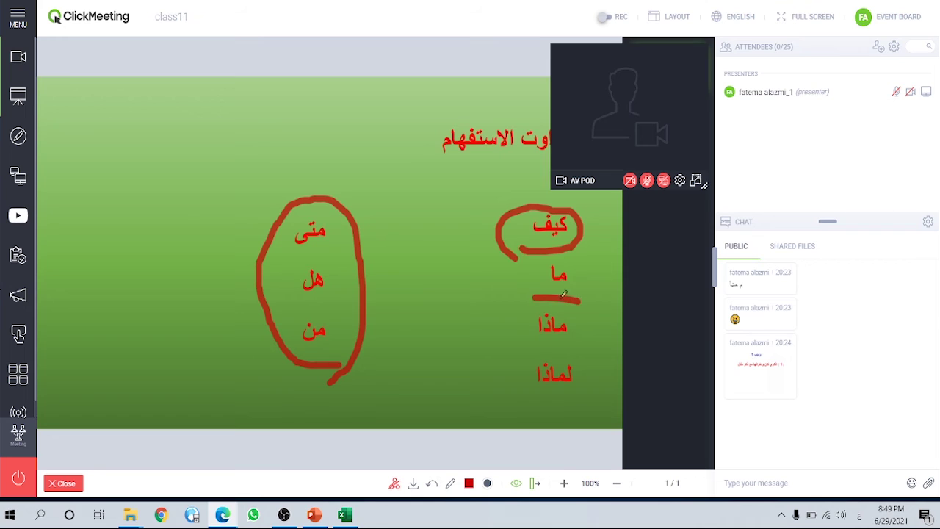
# - Adjust the brush thickness, change the drawing colour to orange and scribble a mark between the two word columns
pyautogui.click(488, 484)
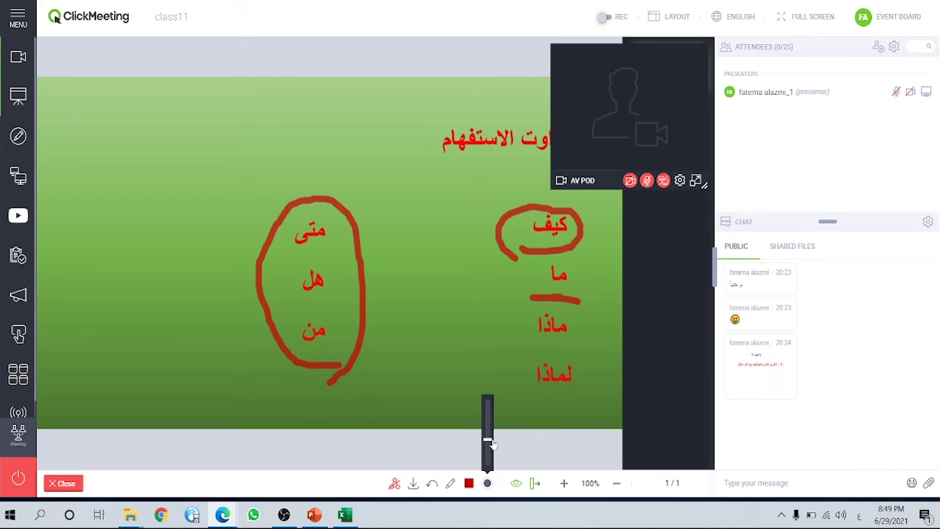
pyautogui.click(468, 483)
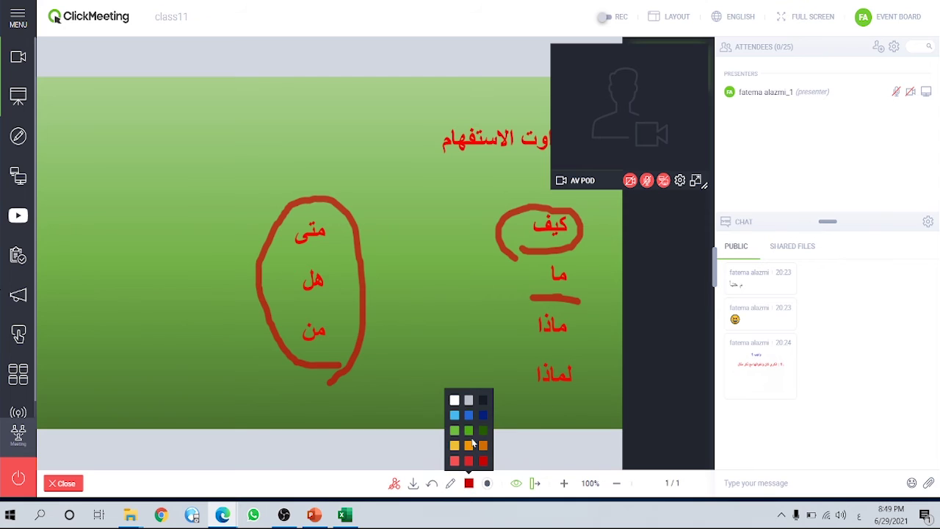
pyautogui.click(474, 444)
pyautogui.moveTo(439, 348)
pyautogui.mouseDown()
pyautogui.moveTo(457, 331)
pyautogui.moveTo(444, 329)
pyautogui.mouseUp()
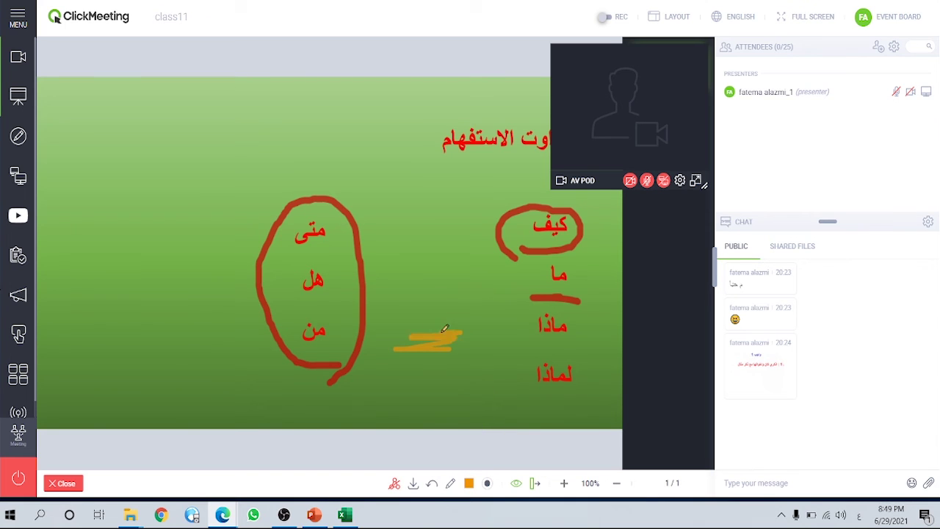
# - Undo all the annotations drawn on the slide, one after another
pyautogui.click(432, 484)
pyautogui.click(432, 484)
pyautogui.click(432, 484)
pyautogui.click(432, 484)
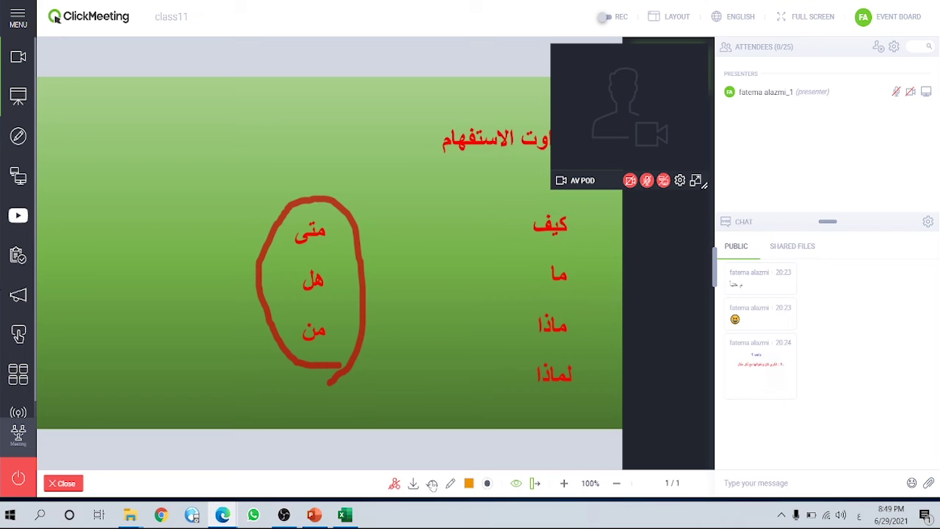
pyautogui.click(432, 484)
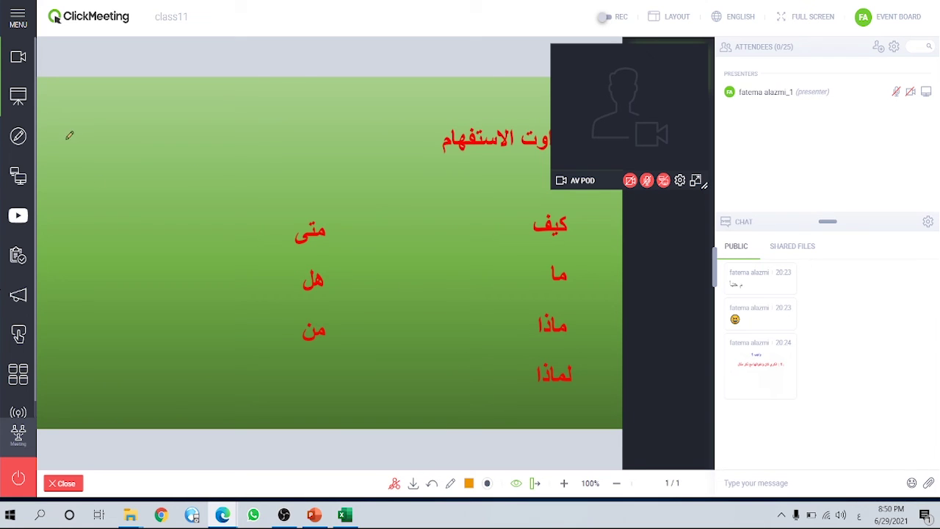
# - Open the whiteboard and handwrite مرحباً on its first page in red with a thinner brush
pyautogui.click(17, 137)
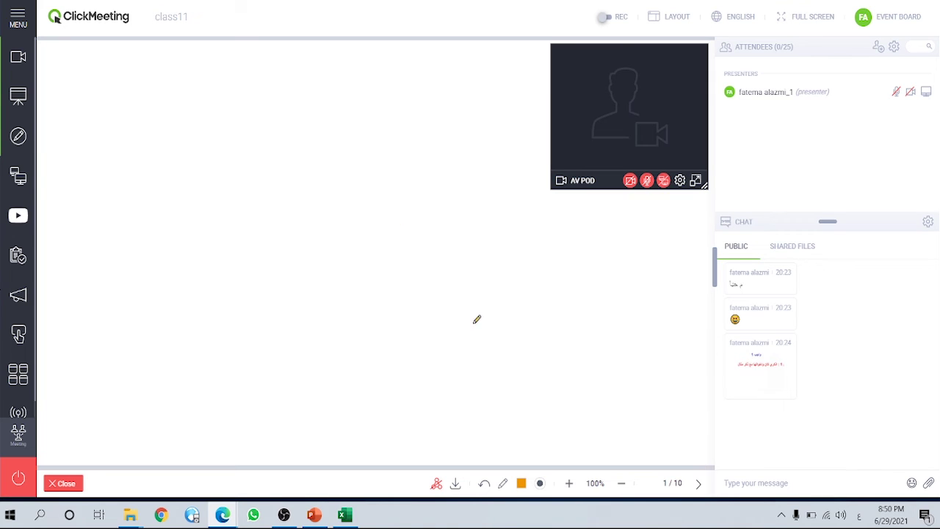
pyautogui.click(521, 483)
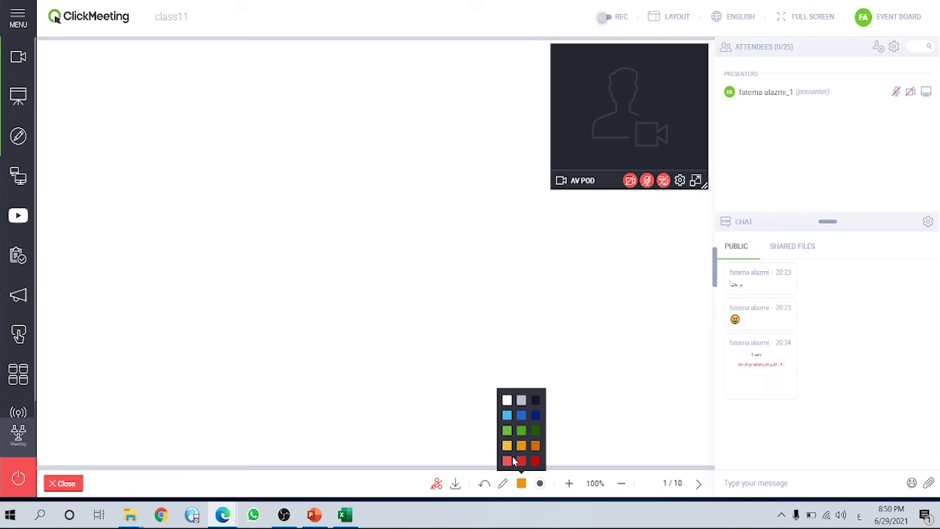
pyautogui.click(521, 461)
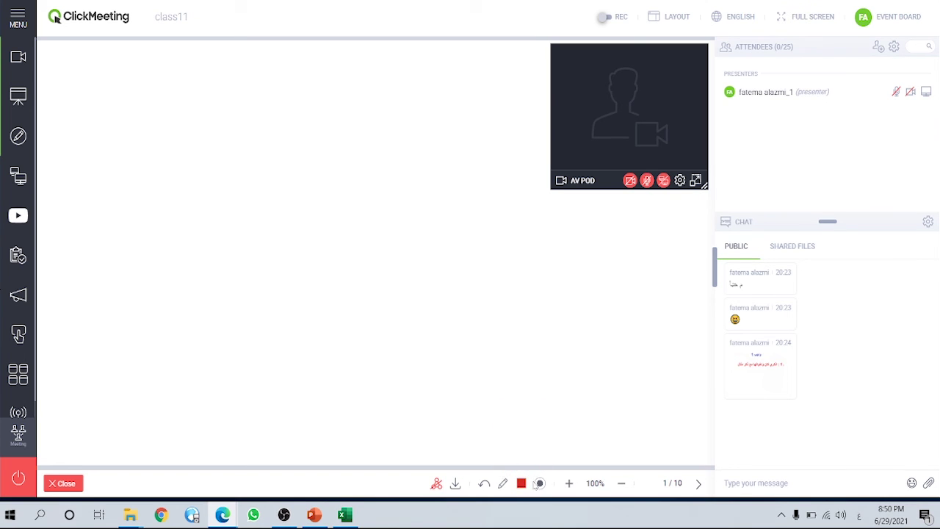
pyautogui.click(540, 485)
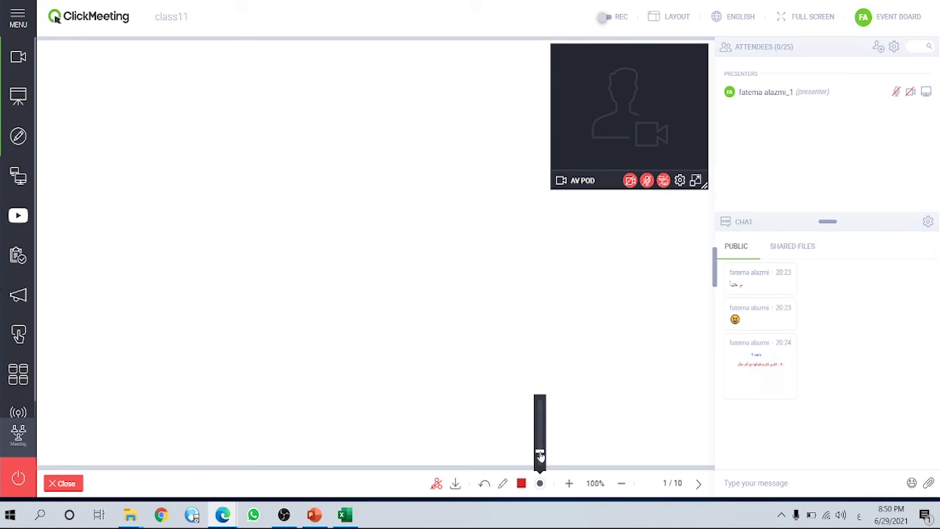
pyautogui.click(505, 484)
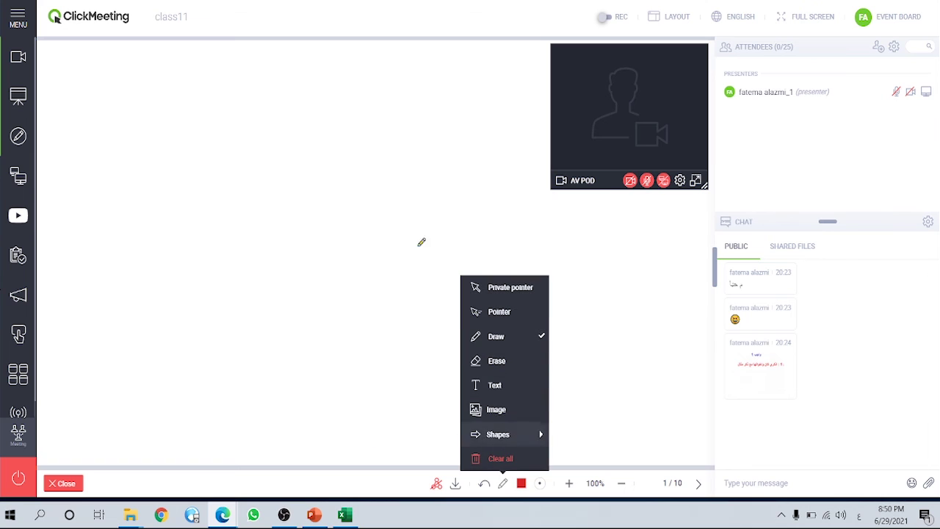
pyautogui.click(497, 338)
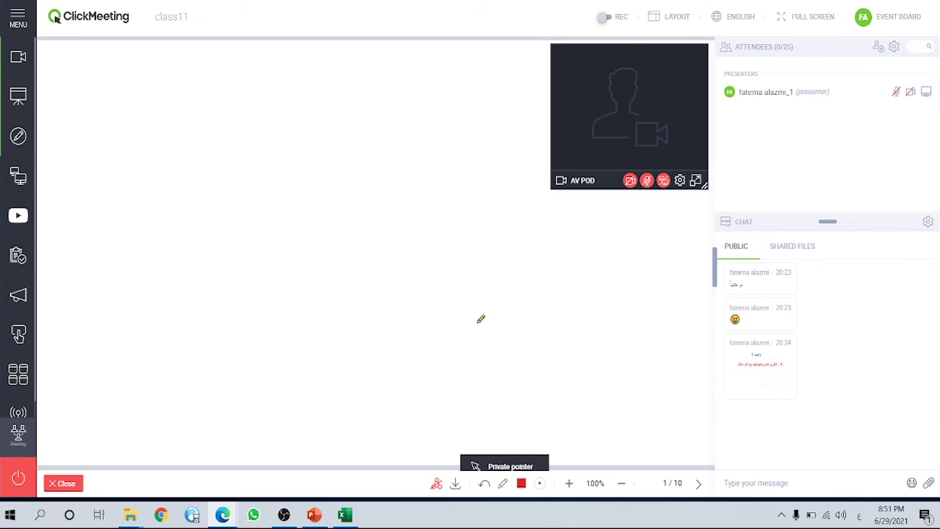
pyautogui.click(424, 132)
pyautogui.moveTo(423, 133)
pyautogui.mouseDown()
pyautogui.moveTo(377, 166)
pyautogui.moveTo(371, 147)
pyautogui.moveTo(382, 138)
pyautogui.moveTo(346, 144)
pyautogui.moveTo(316, 97)
pyautogui.mouseUp()
pyautogui.click(347, 167)
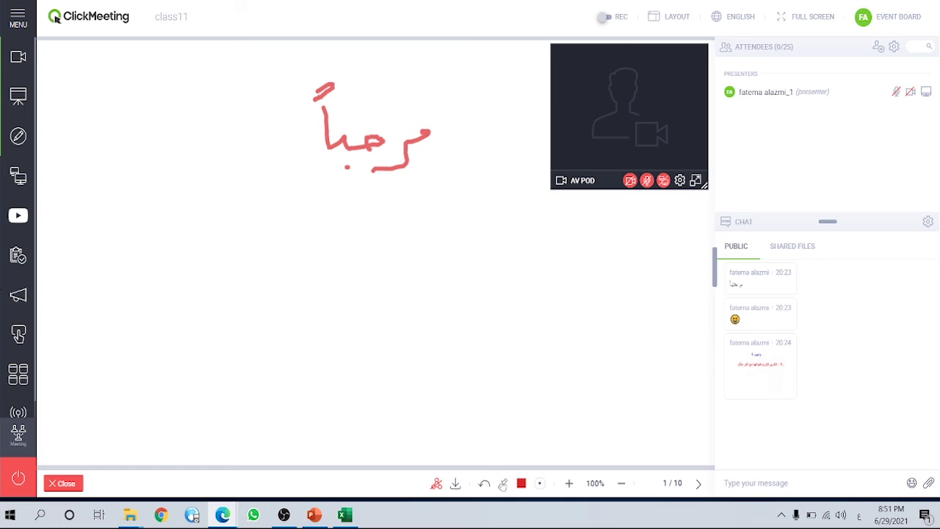
# - Erase parts of the handwritten word مرحباً with the Erase tool
pyautogui.click(502, 483)
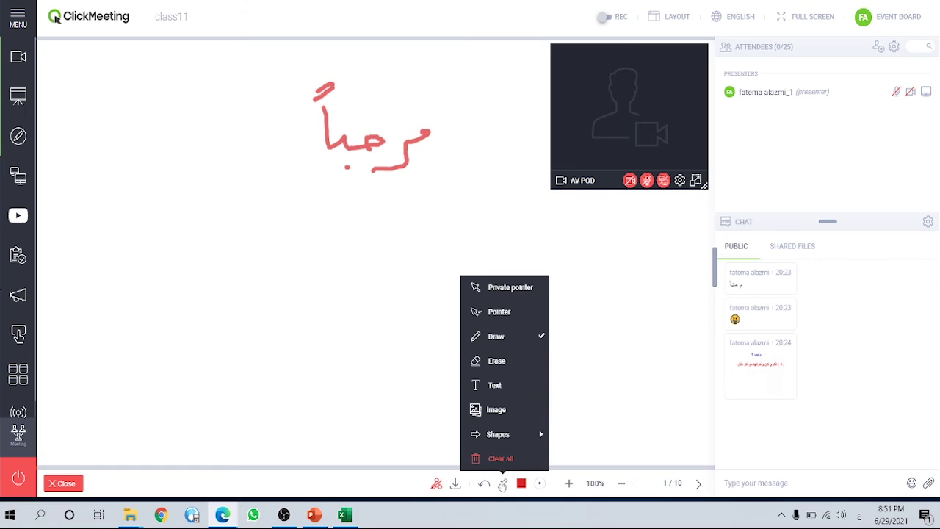
pyautogui.click(512, 366)
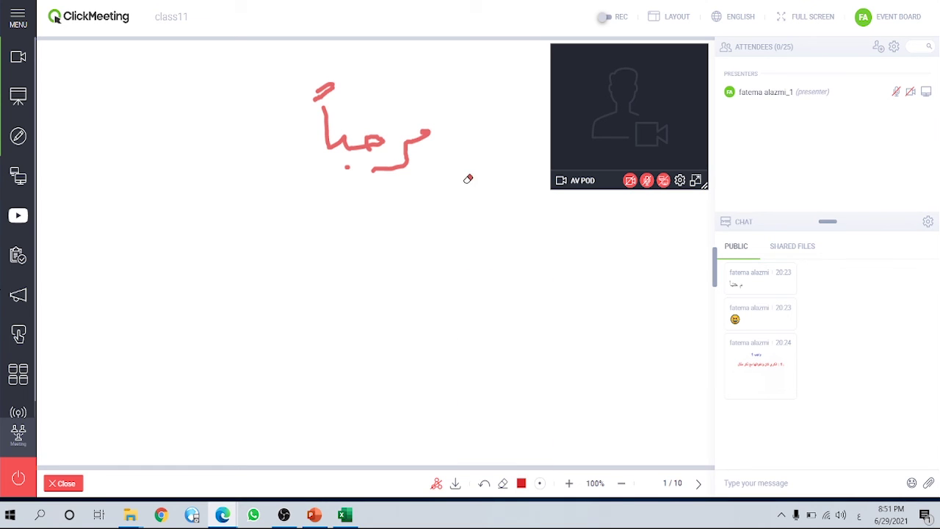
pyautogui.moveTo(413, 165)
pyautogui.mouseDown()
pyautogui.moveTo(353, 143)
pyautogui.moveTo(402, 103)
pyautogui.moveTo(393, 79)
pyautogui.moveTo(309, 125)
pyautogui.mouseUp()
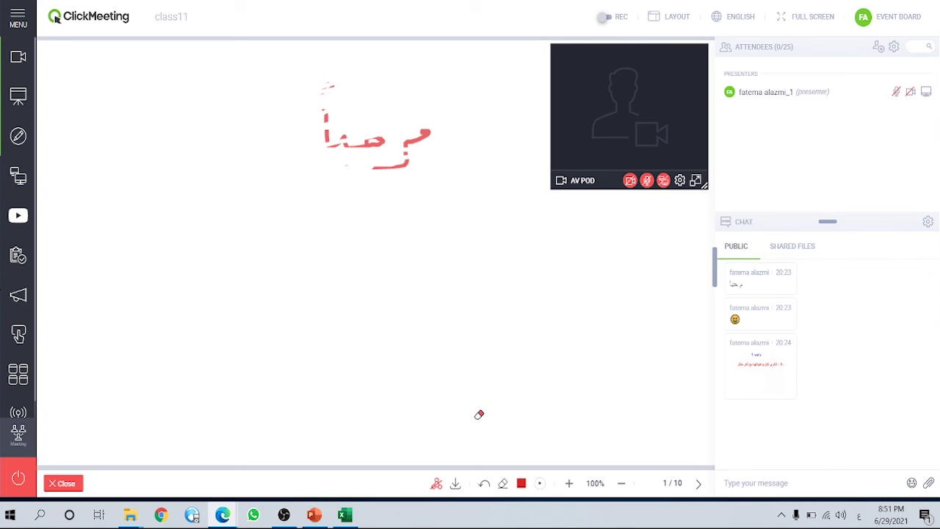
# - Draw three red arrows in different directions below the handwritten word, using the Arrow shape
pyautogui.click(503, 484)
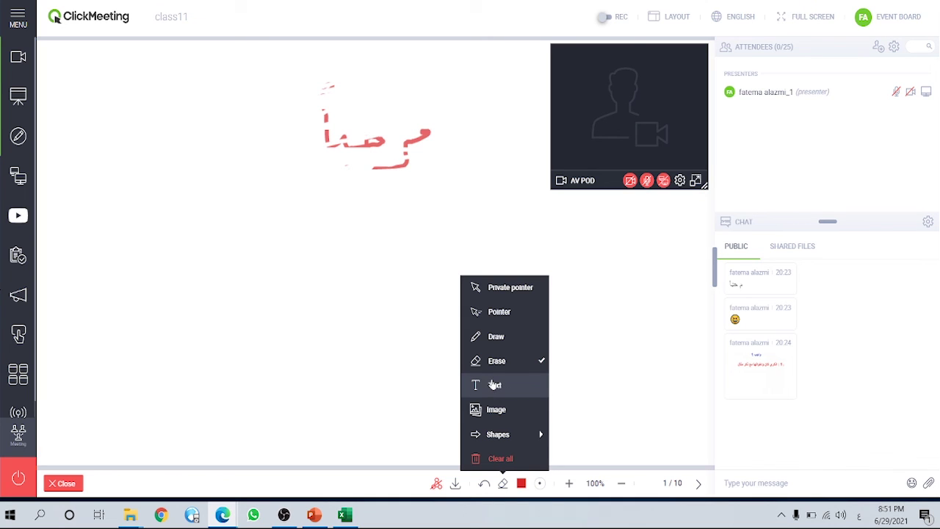
pyautogui.moveTo(502, 435)
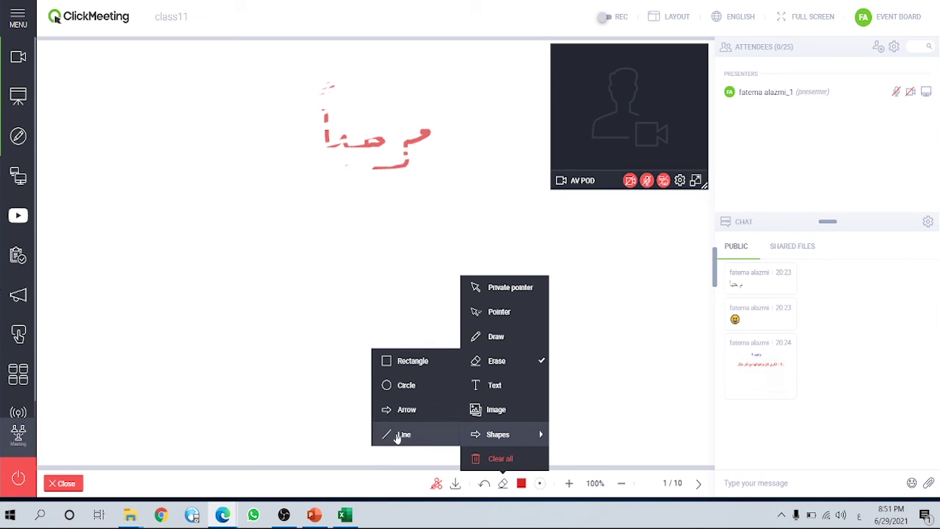
pyautogui.click(389, 410)
pyautogui.moveTo(246, 208); pyautogui.dragTo(400, 315)
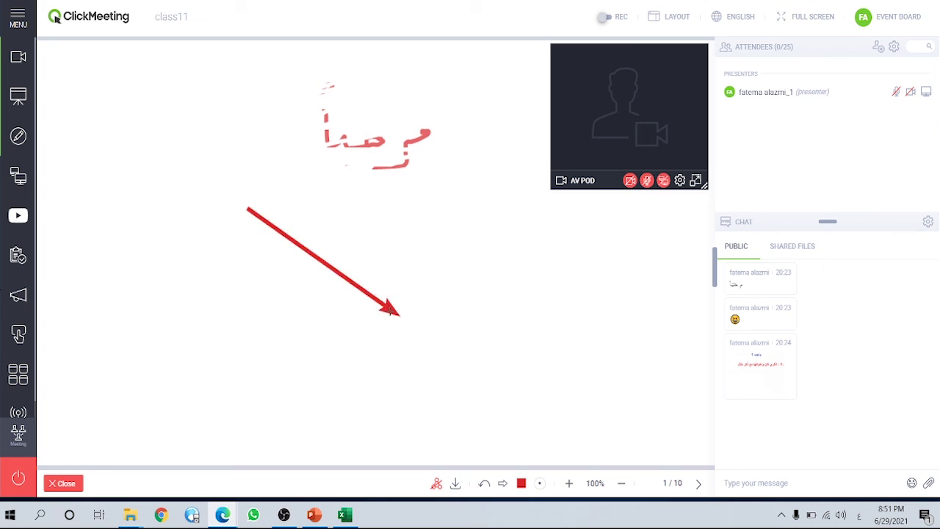
pyautogui.moveTo(478, 243); pyautogui.dragTo(401, 371)
pyautogui.moveTo(522, 399); pyautogui.dragTo(266, 369)
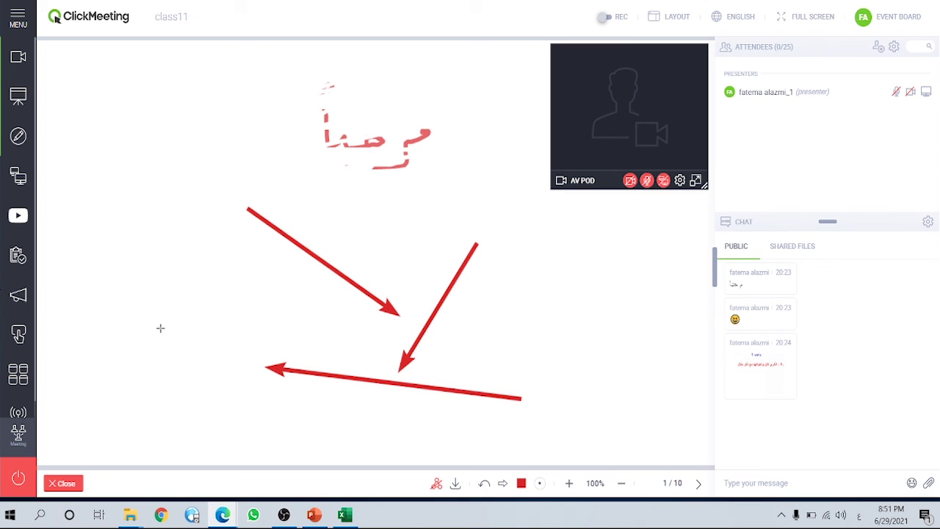
# - Open the screen-sharing chooser and compare what can be shared as an entire screen, a window or a Microsoft Edge tab
pyautogui.click(19, 180)
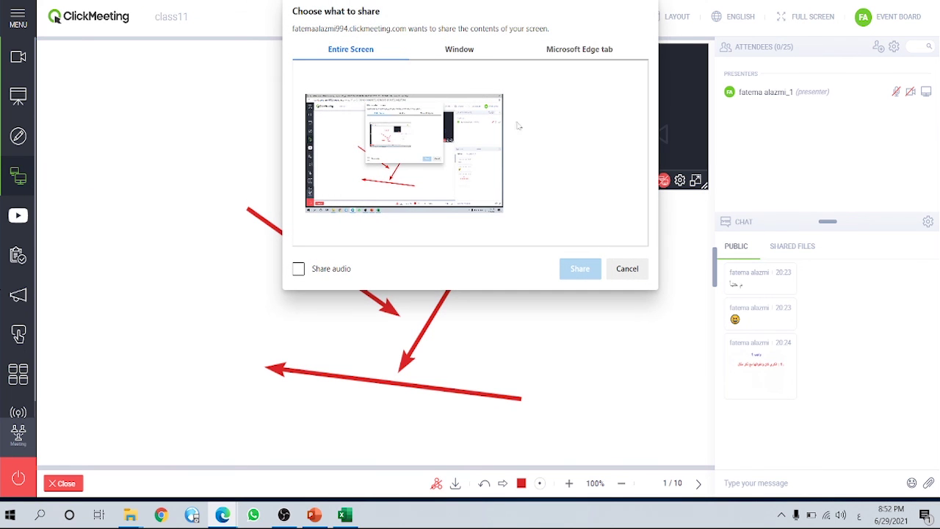
pyautogui.click(476, 53)
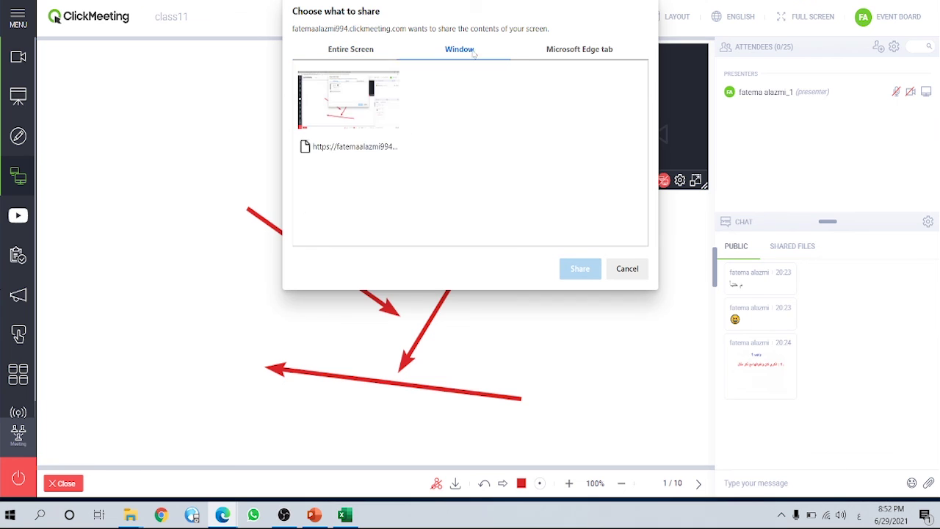
pyautogui.click(372, 49)
pyautogui.click(502, 55)
pyautogui.click(514, 53)
pyautogui.click(496, 54)
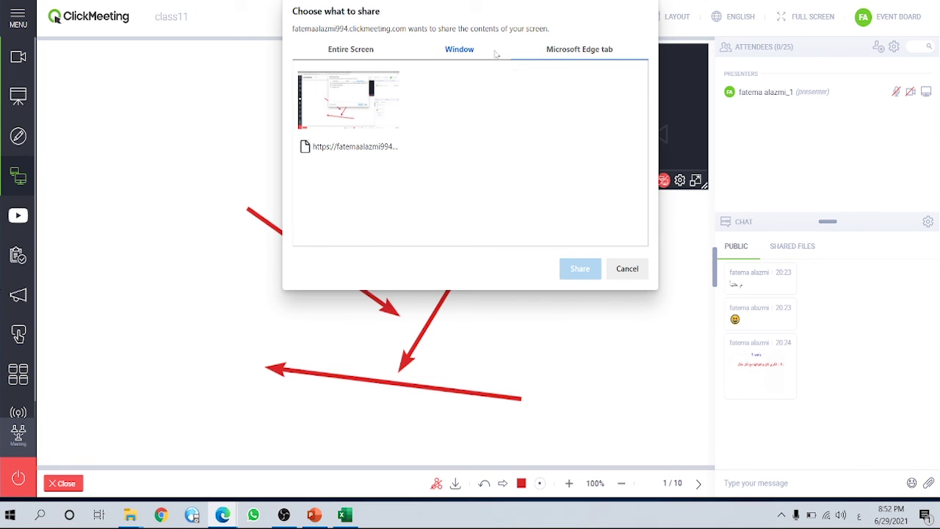
pyautogui.click(412, 50)
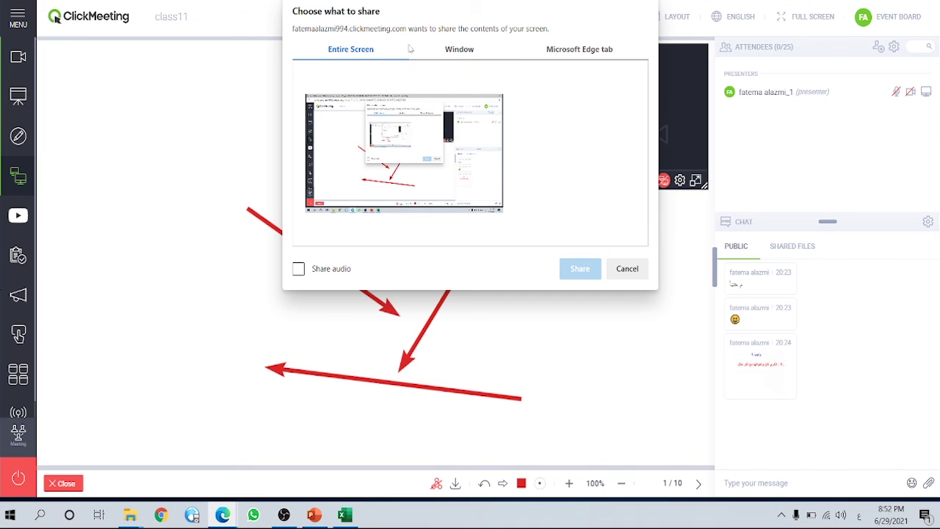
pyautogui.click(446, 50)
pyautogui.click(549, 53)
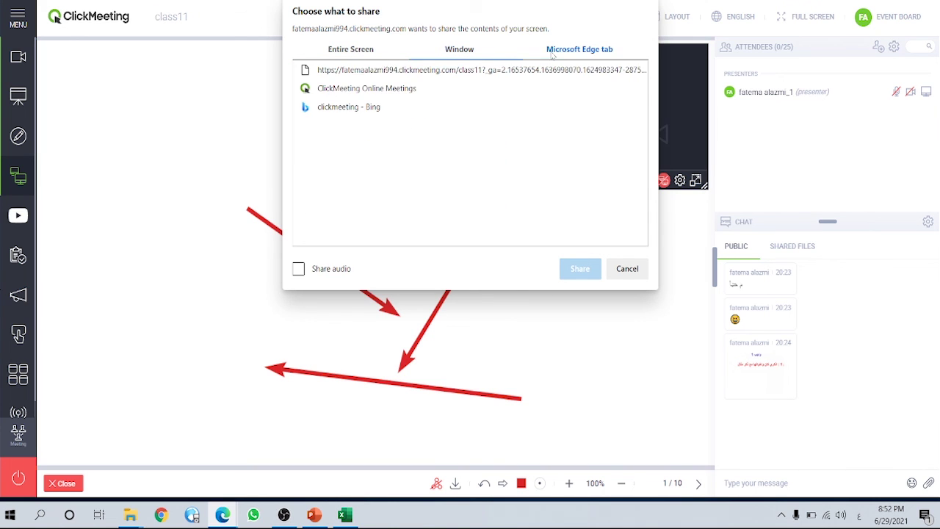
pyautogui.click(471, 50)
pyautogui.click(374, 49)
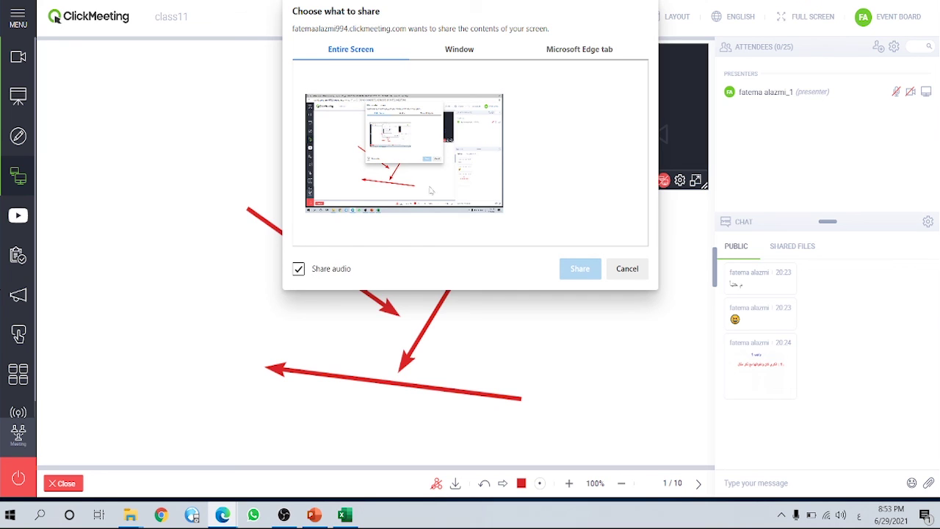
# - Share the entire screen with audio in the event room, and end the sharing again
pyautogui.click(462, 53)
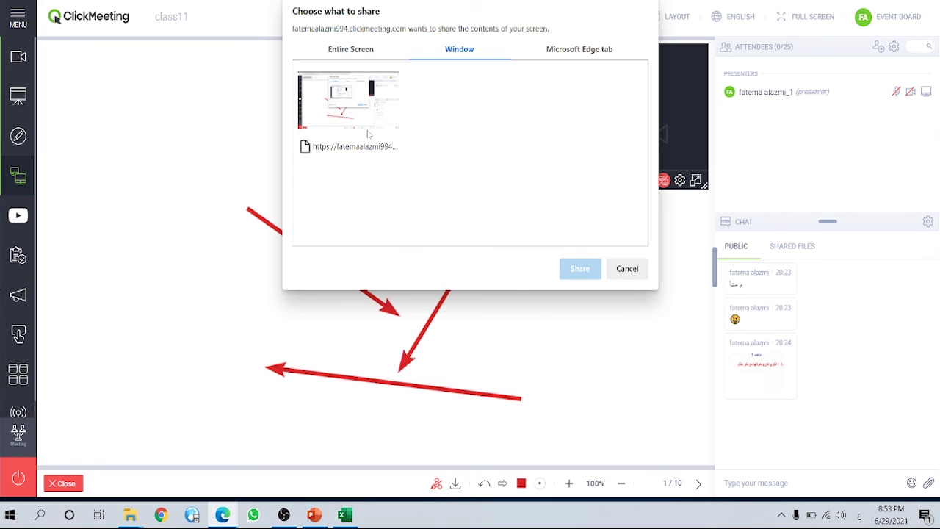
pyautogui.click(350, 49)
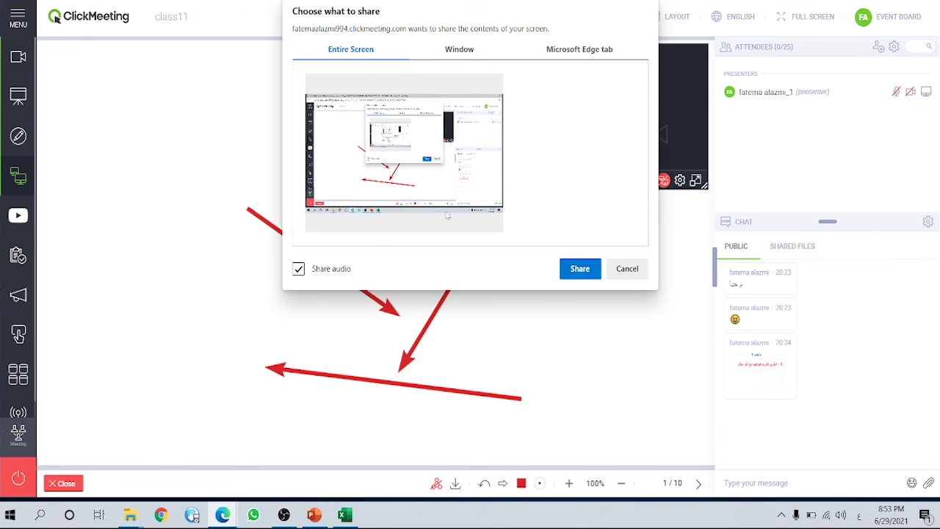
pyautogui.click(579, 269)
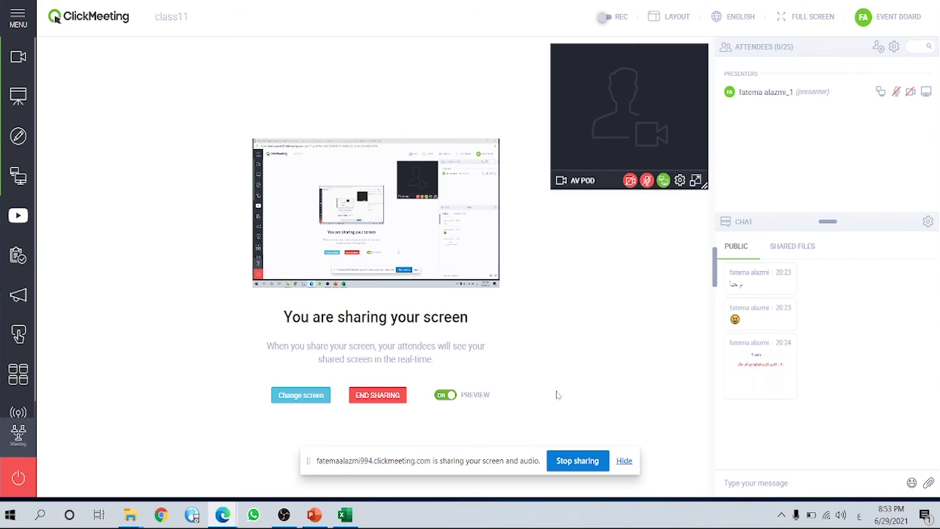
pyautogui.click(577, 461)
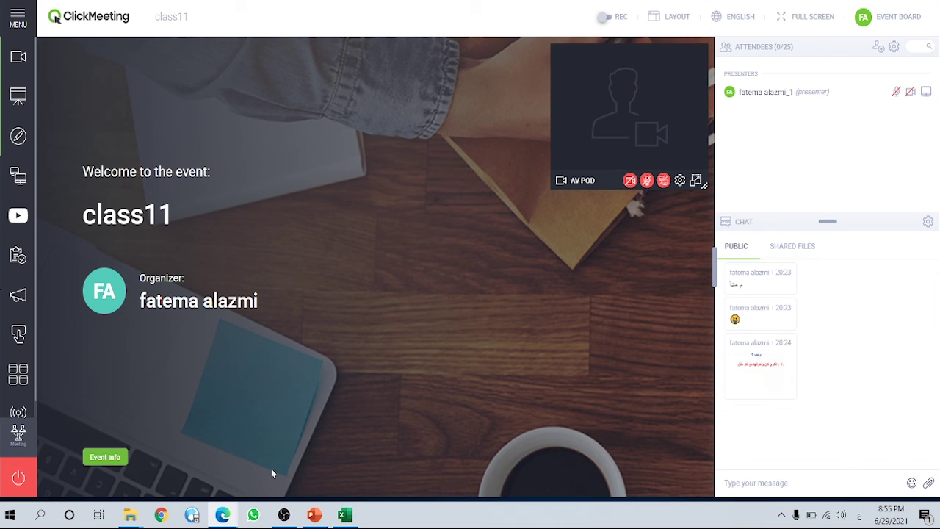
# - Switch to the browser window with the YouTube video حروف الجر 1, copy its URL and return to the event room
pyautogui.moveTo(224, 513)
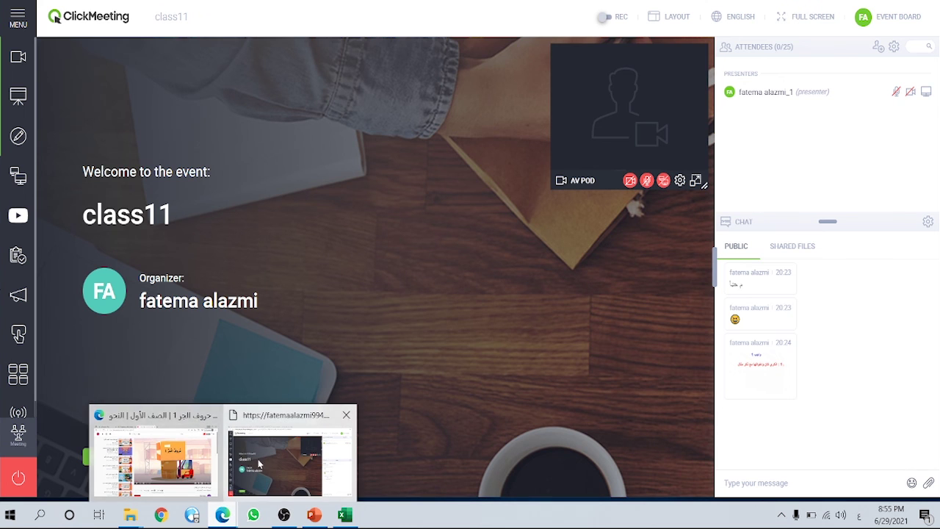
pyautogui.click(181, 449)
pyautogui.click(408, 42)
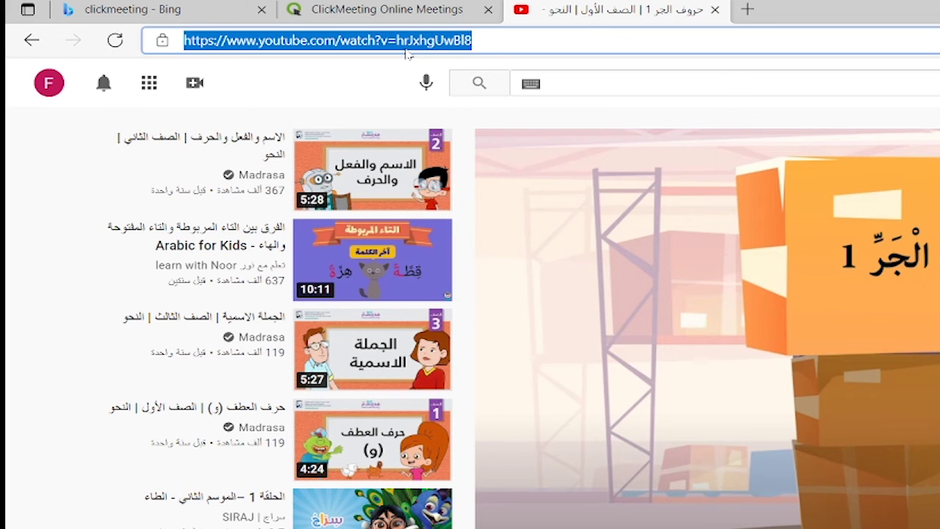
pyautogui.rightClick(404, 42)
pyautogui.click(537, 192)
pyautogui.hotkey('alt', 'Tab')
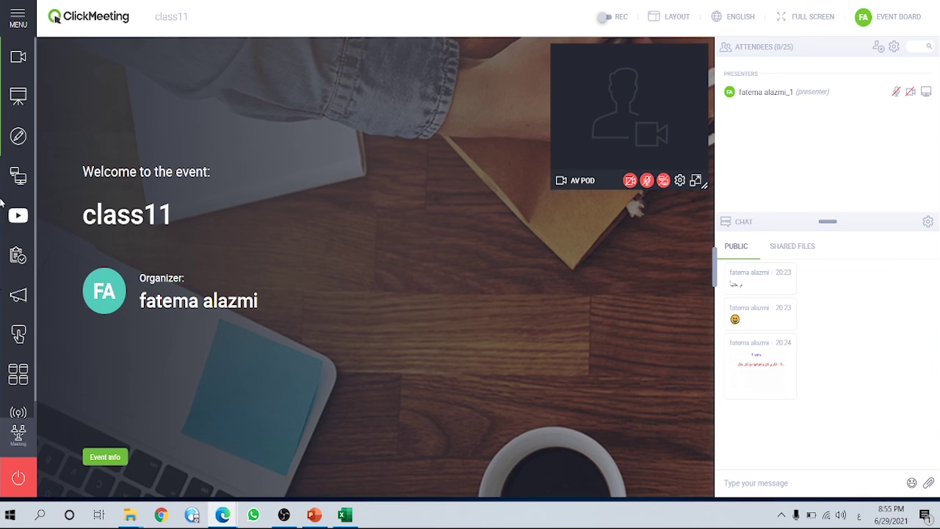
# - Load the YouTube video into the event room from the copied URL and start playing it
pyautogui.click(17, 219)
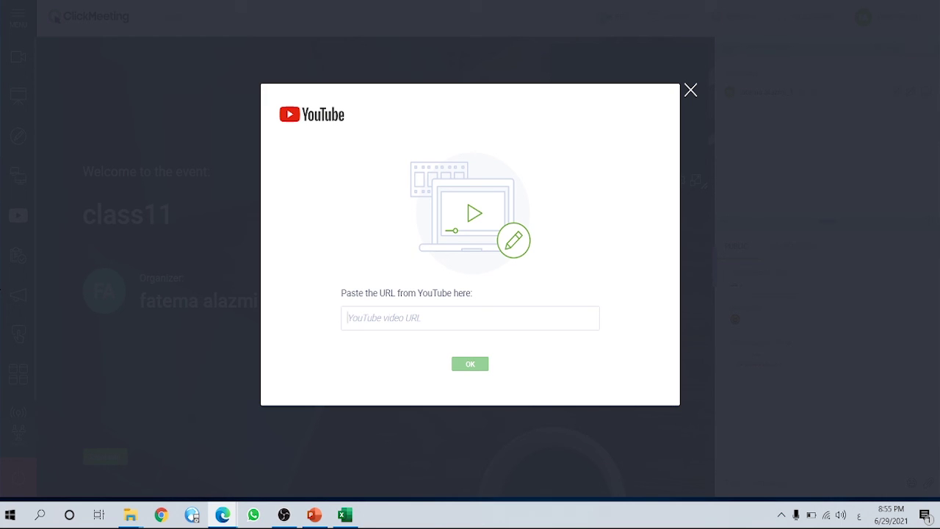
pyautogui.rightClick(357, 318)
pyautogui.click(408, 160)
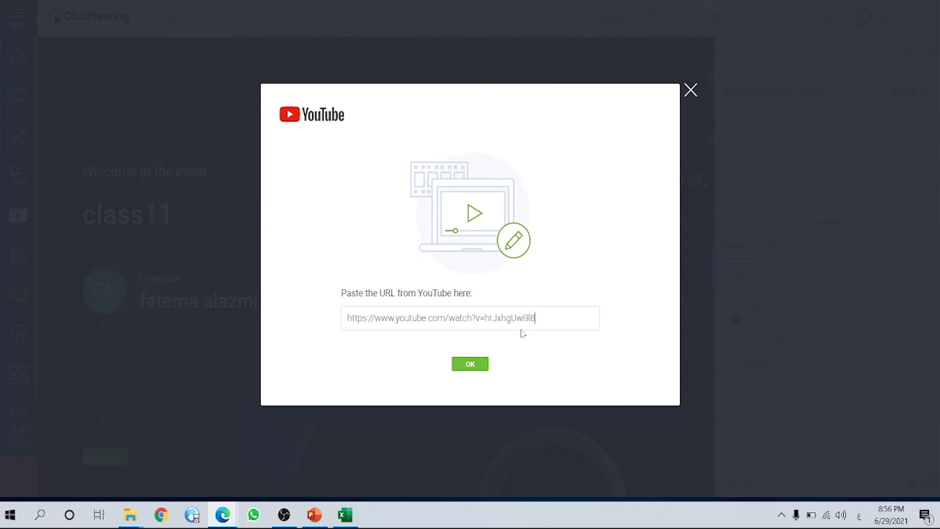
pyautogui.click(471, 365)
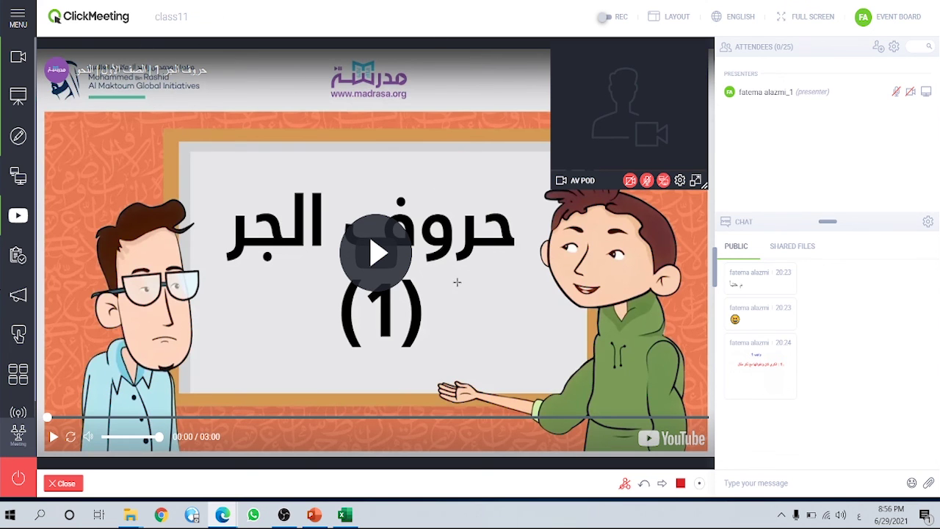
pyautogui.click(374, 253)
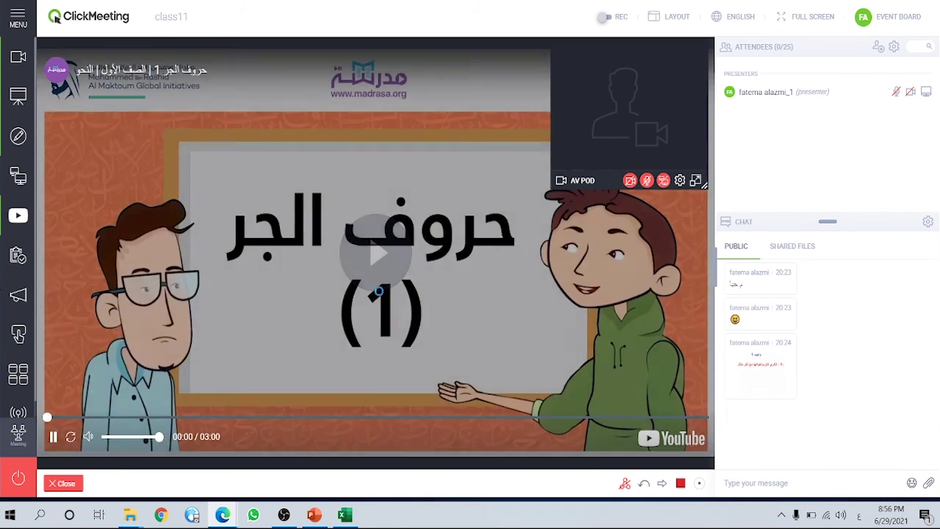